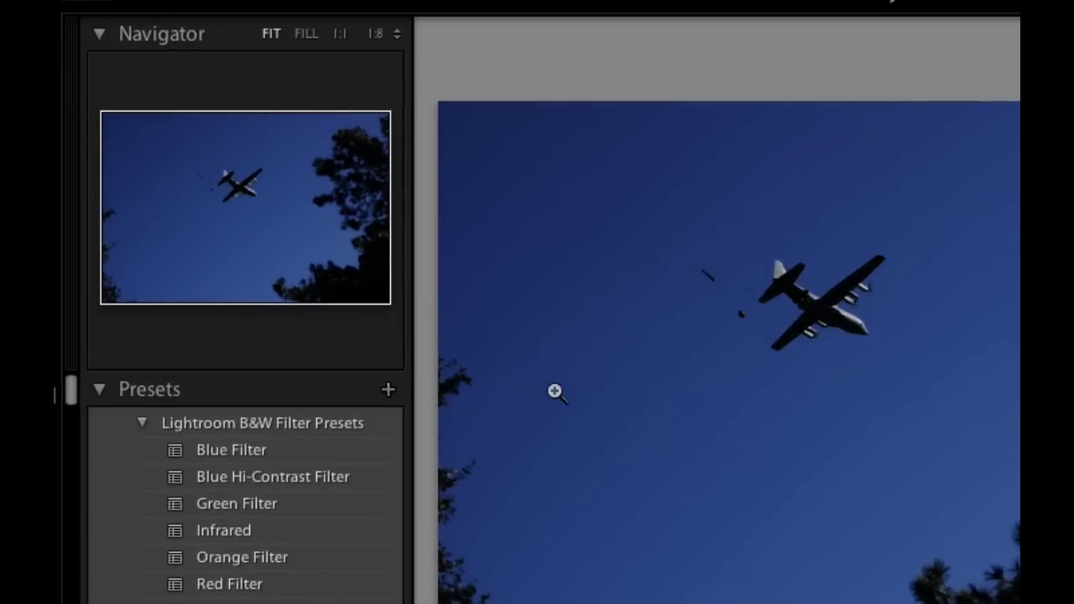
- Magnify the aircraft photo to 1:1 in Lightroom and view its counterpart in Photoshop Elements before returning to Lightroom
left_click(345, 34)
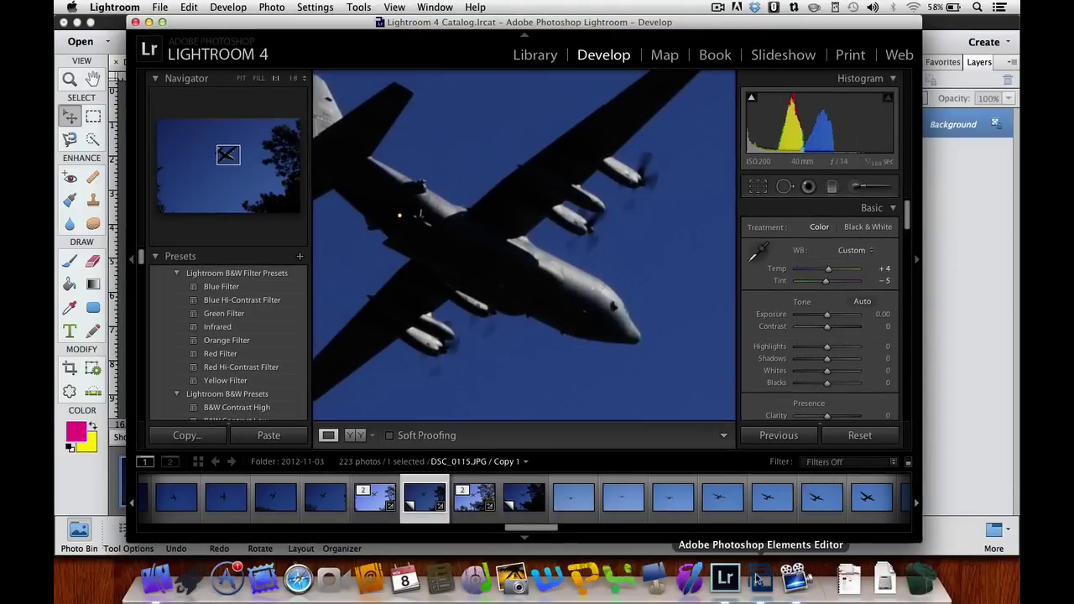
left_click(758, 579)
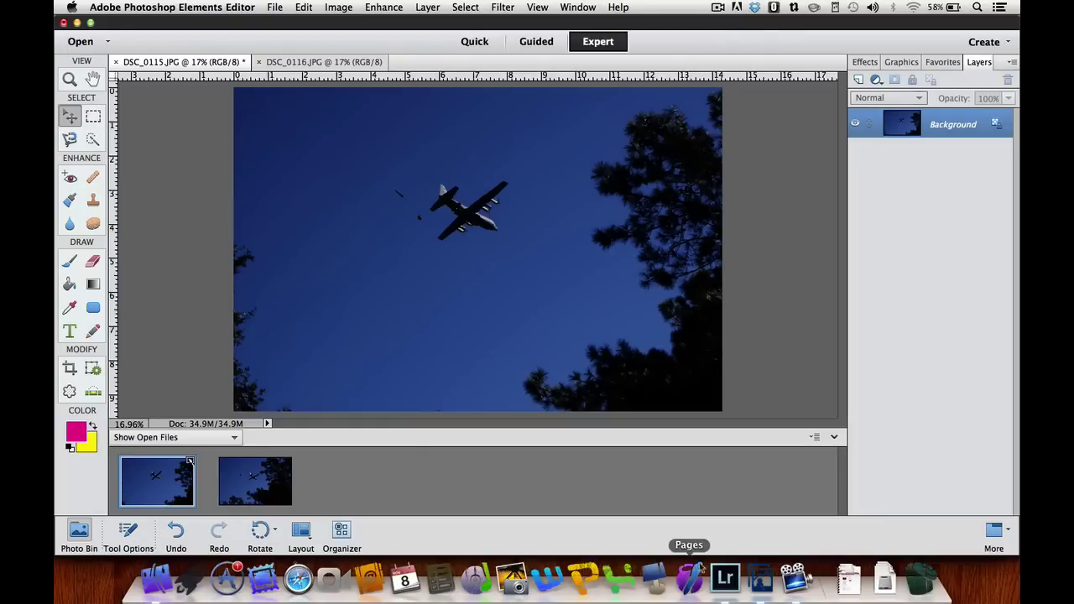
left_click(726, 579)
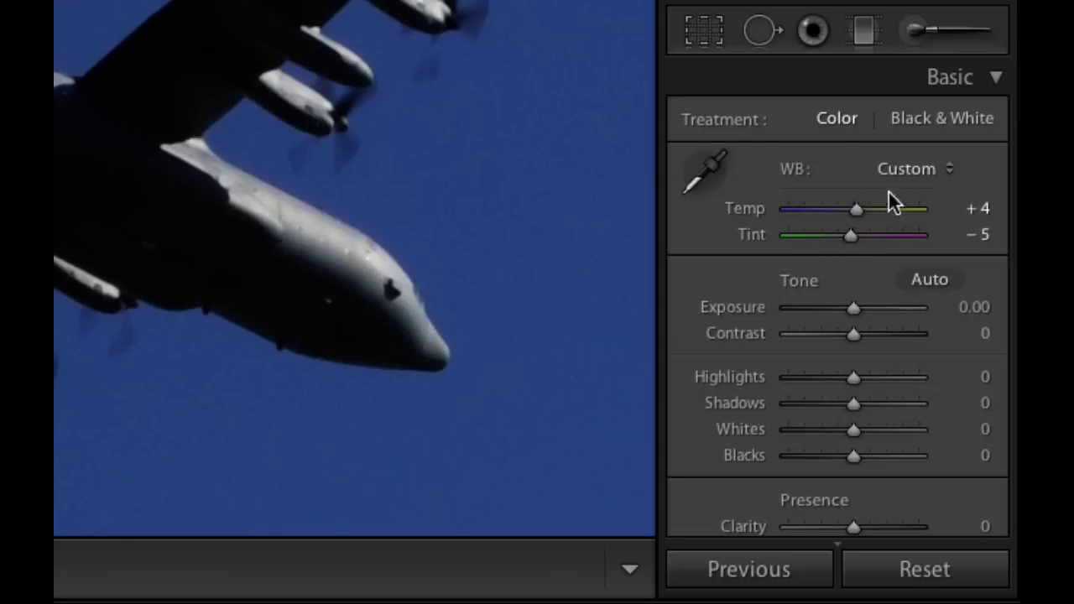
- Try the As Shot and Auto white balance presets on the aircraft photo, finishing on As Shot
left_click(926, 167)
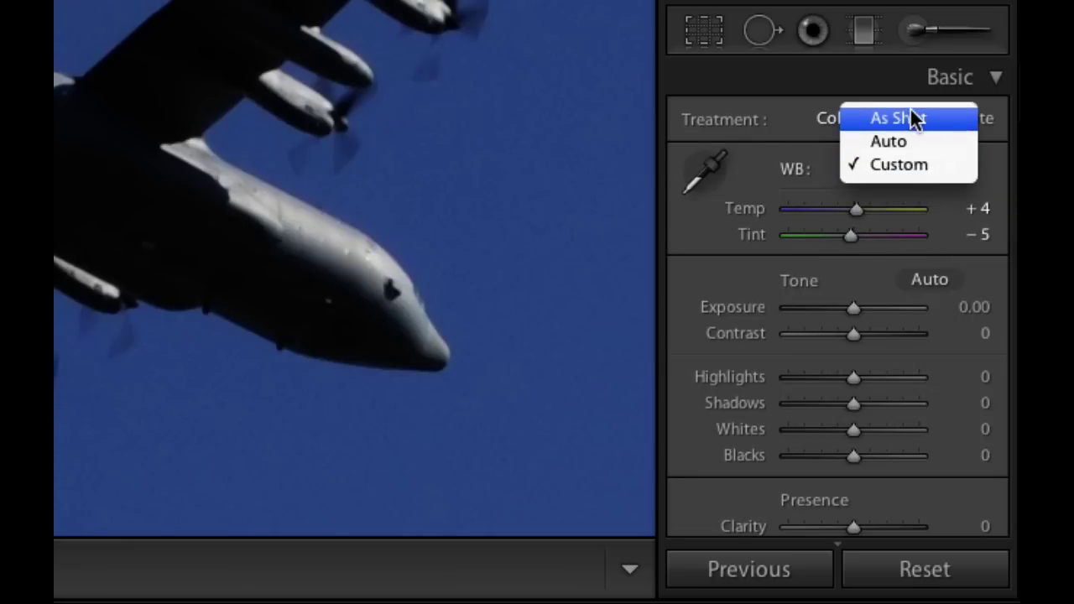
left_click(909, 117)
left_click(919, 167)
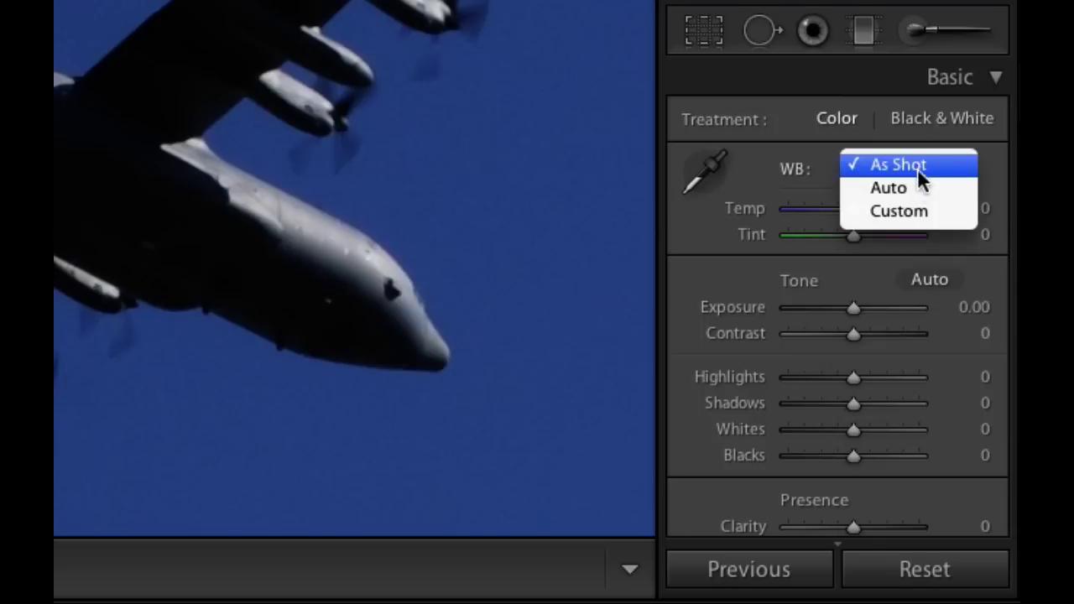
left_click(900, 189)
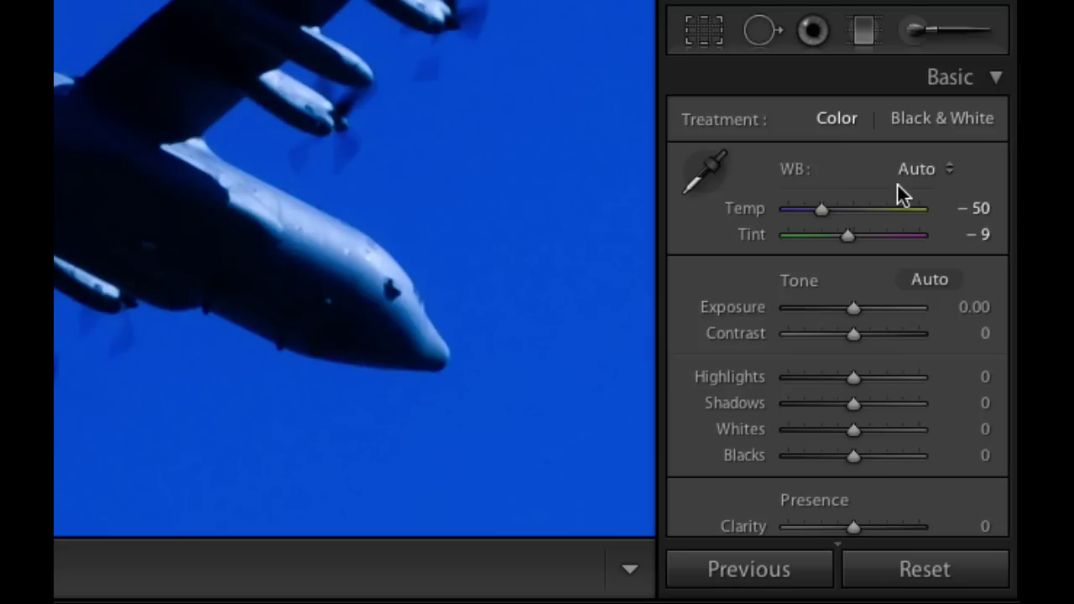
left_click(915, 168)
left_click(919, 142)
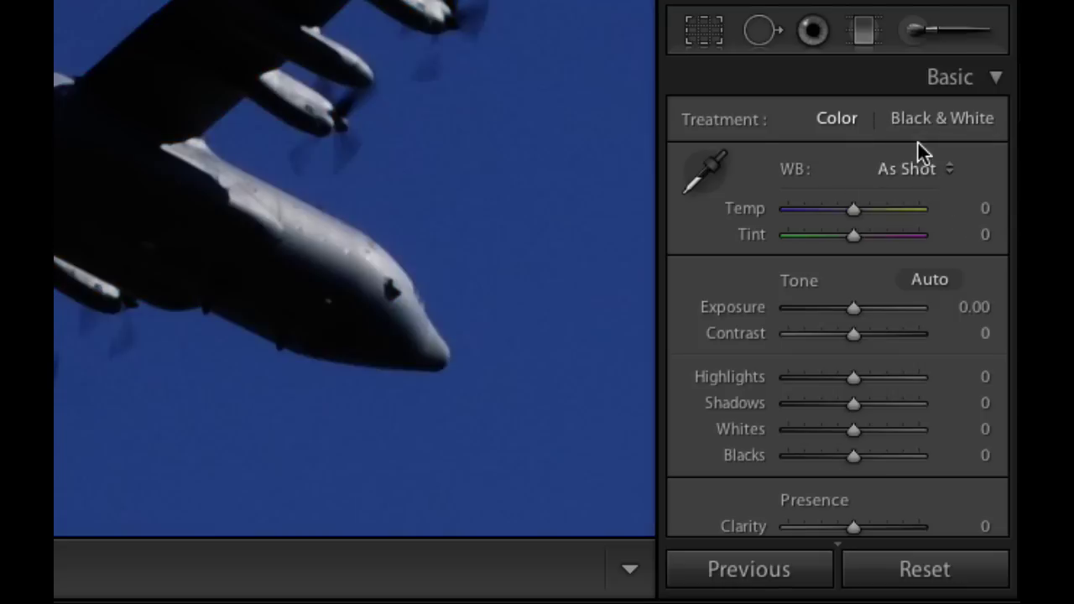
- Set a custom white balance by sampling a neutral gray area on the aircraft's fuselage with the White Balance Selector
left_click(705, 165)
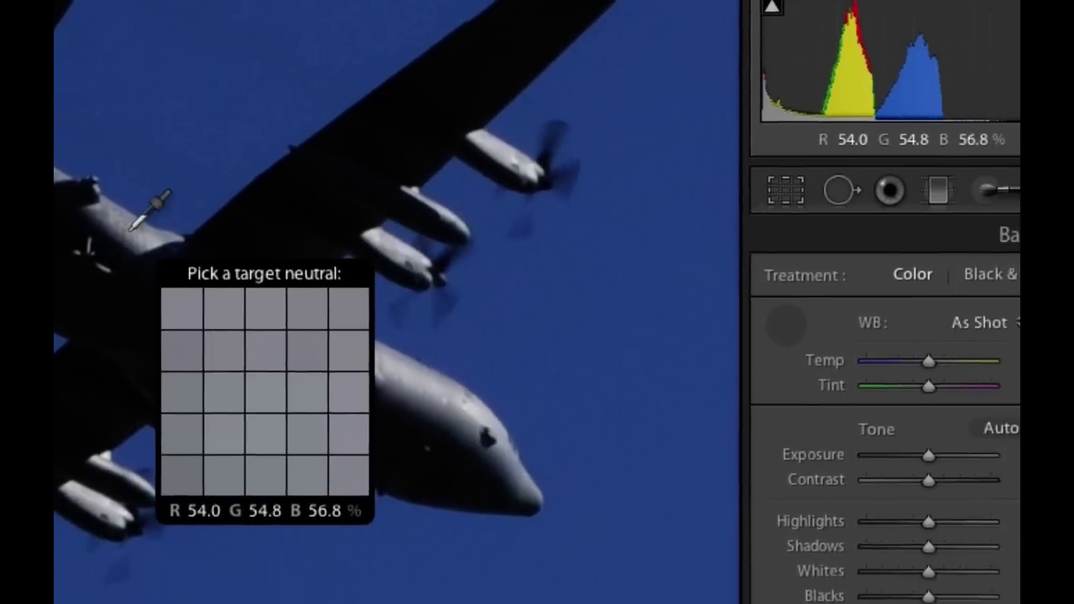
left_click(174, 248)
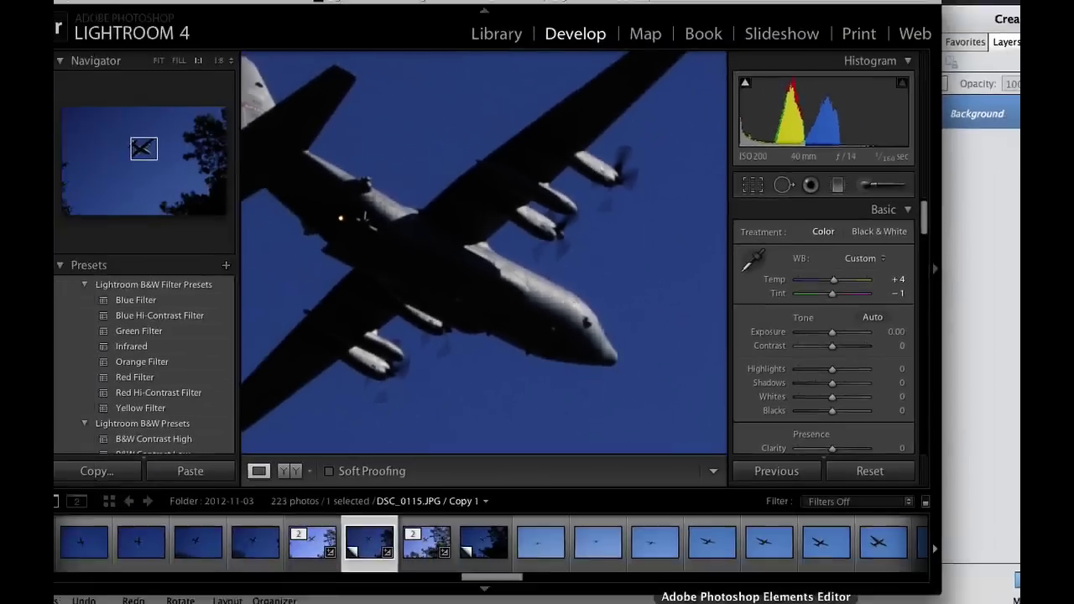
- Switch to Photoshop Elements, try Auto Color Correction on DSC_0115.JPG, and revert the correction
left_click(760, 577)
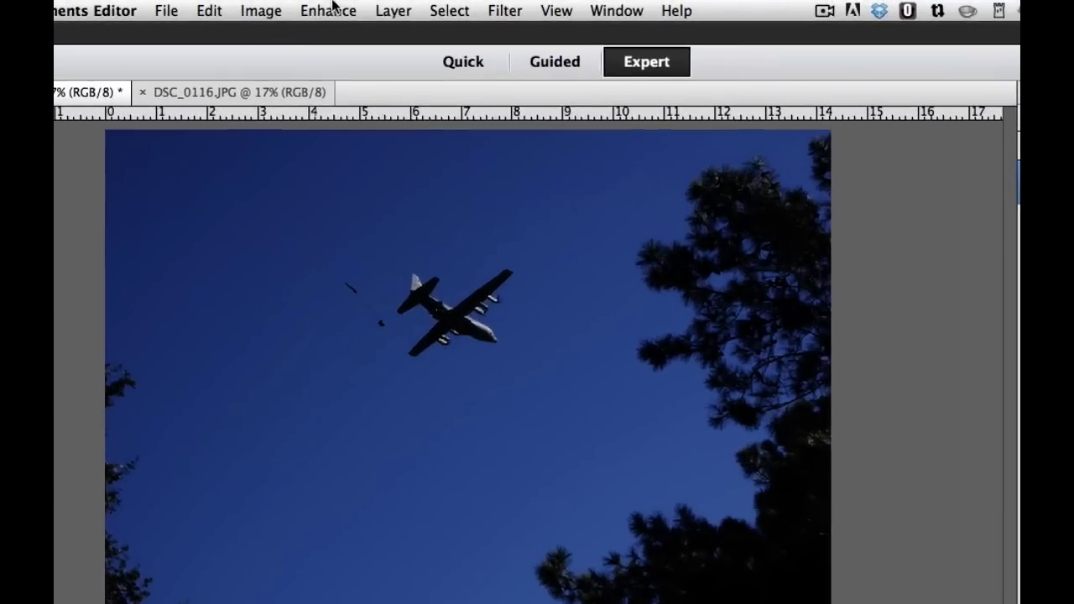
left_click(386, 7)
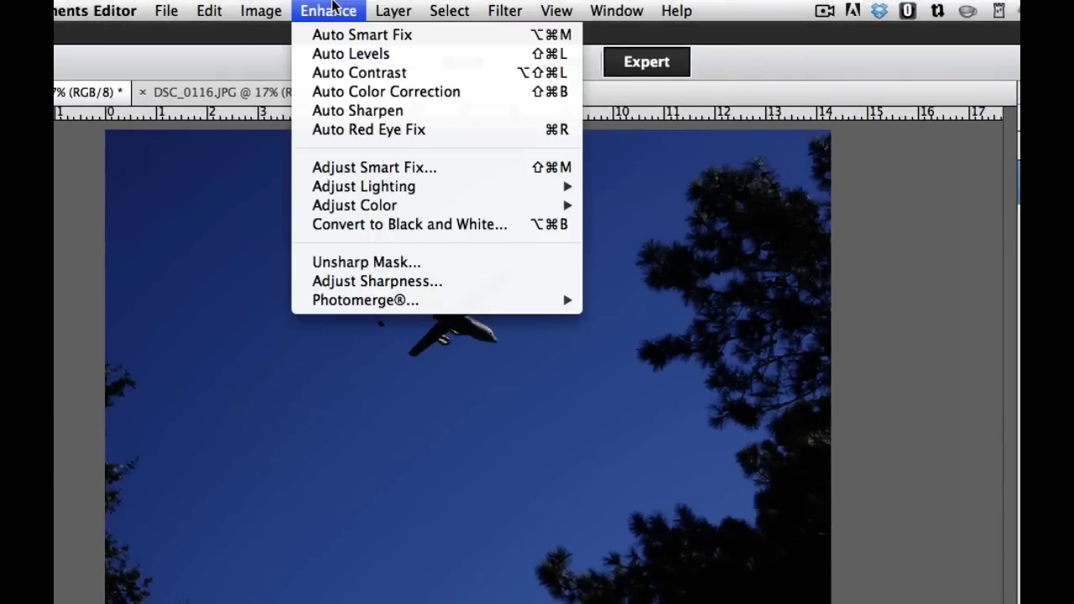
left_click(370, 93)
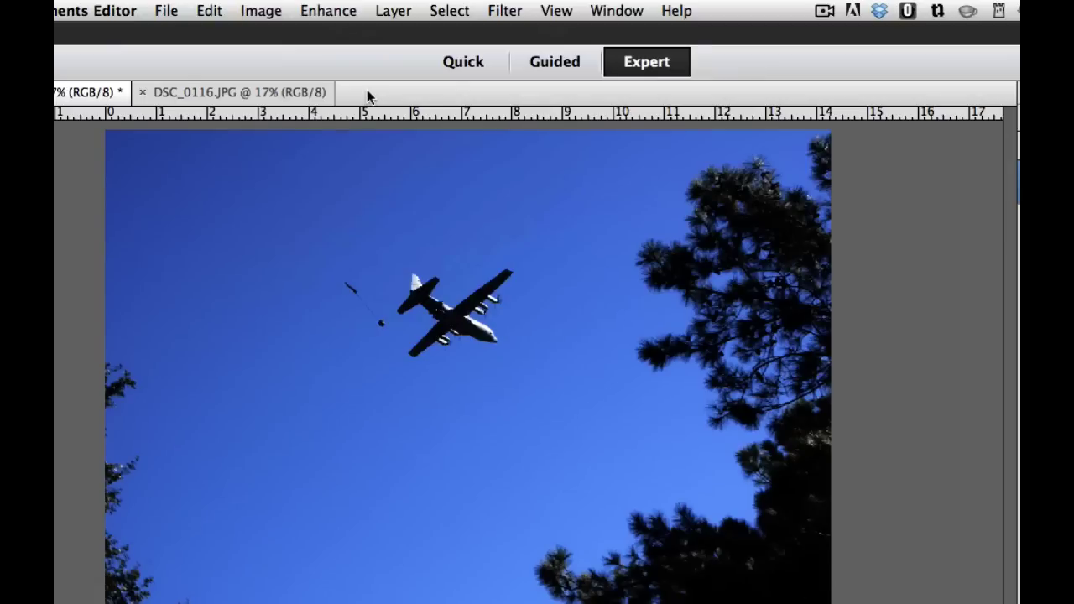
left_click(338, 7)
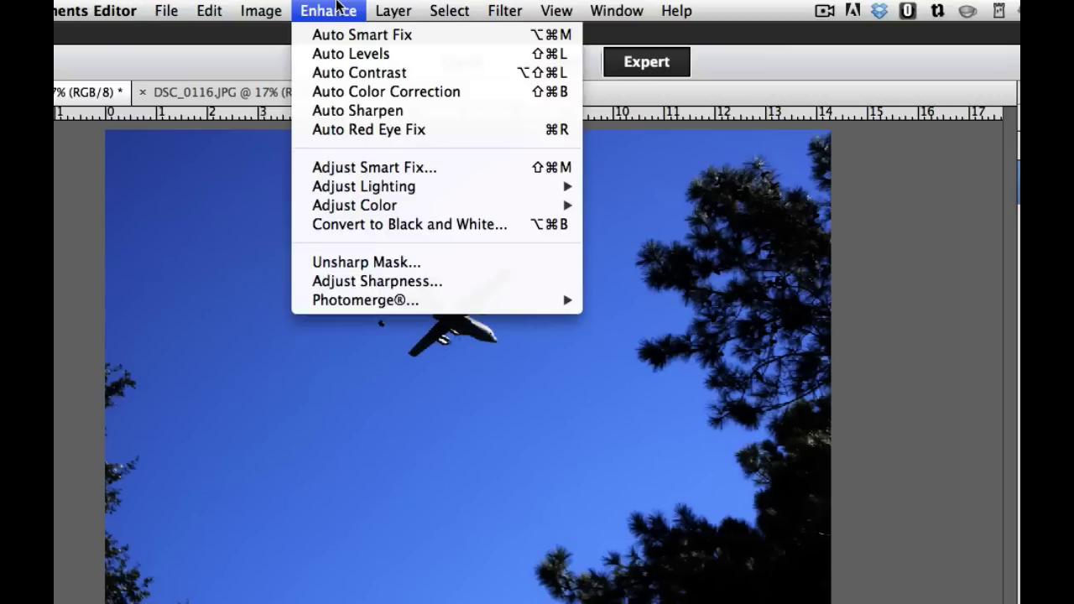
mouse_move(210, 10)
left_click(220, 74)
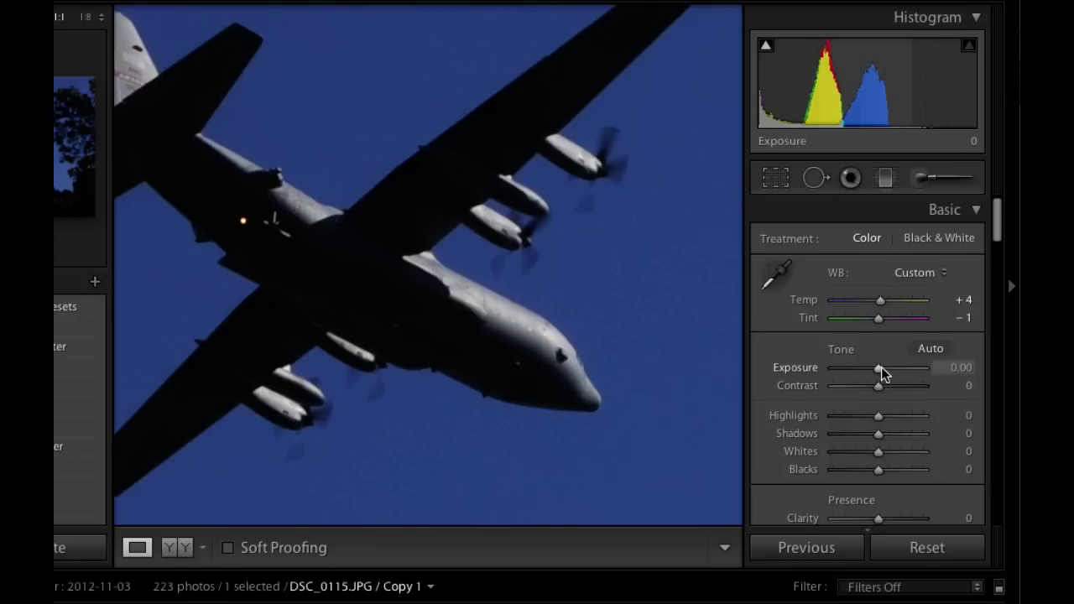
- In Lightroom, raise the aircraft photo's Exposure to +0.90 and its Shadows to +57
left_click_drag(881, 367, 889, 367)
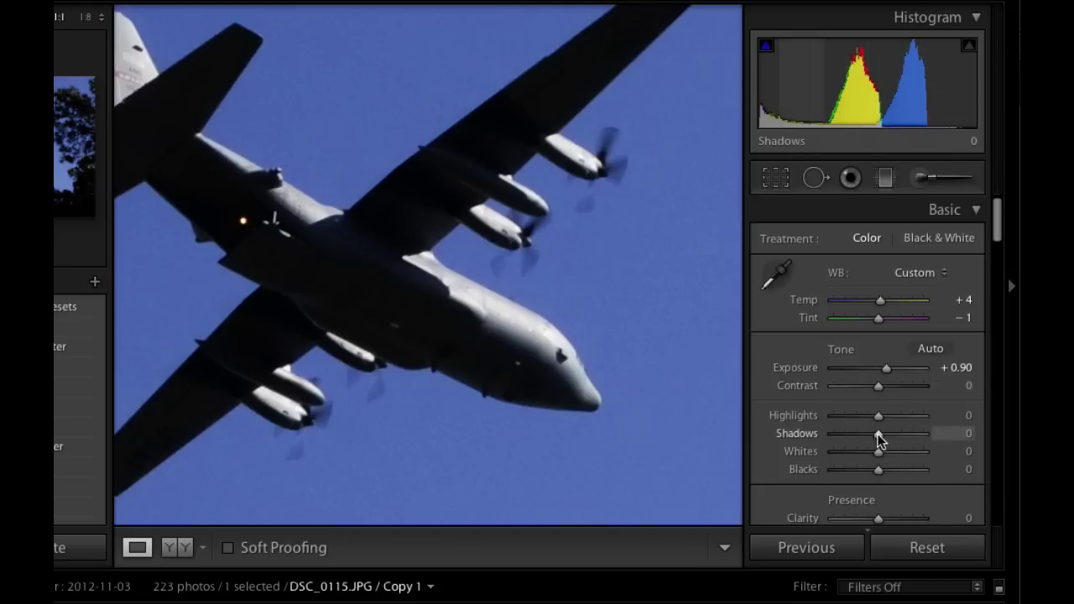
left_click_drag(877, 434, 903, 436)
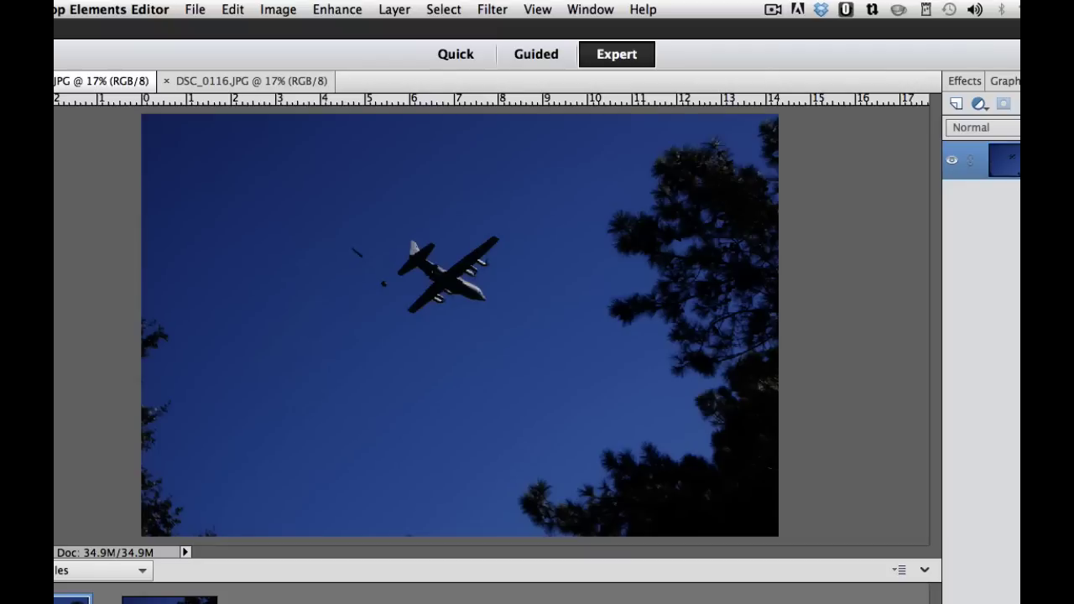
- In Photoshop Elements, brighten DSC_0115.JPG with a Levels adjustment, setting the RGB white input level to 164
left_click(343, 7)
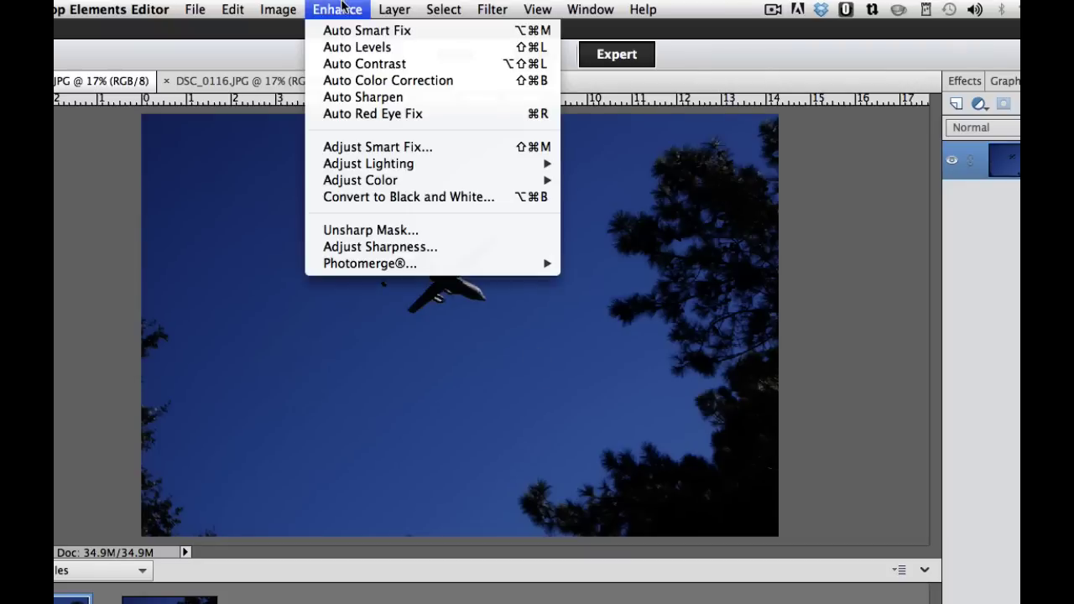
mouse_move(394, 165)
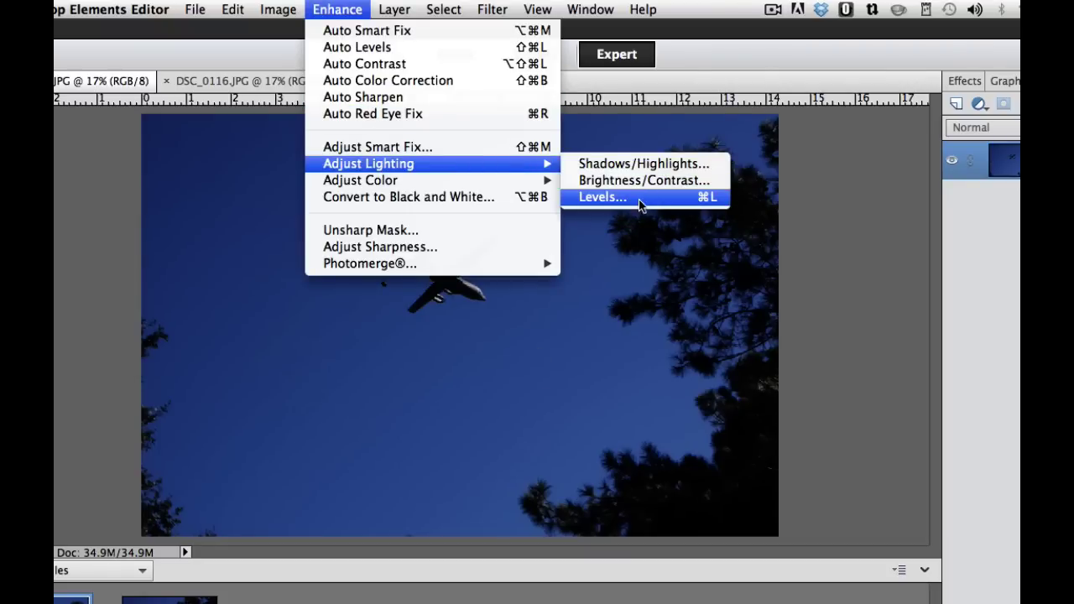
left_click(604, 197)
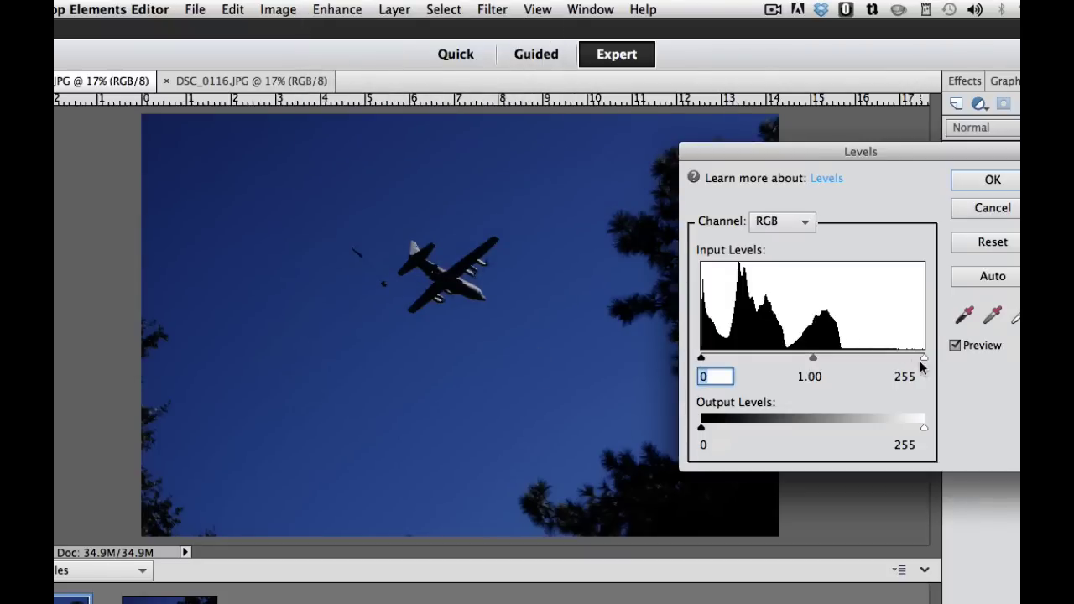
left_click_drag(922, 357, 843, 358)
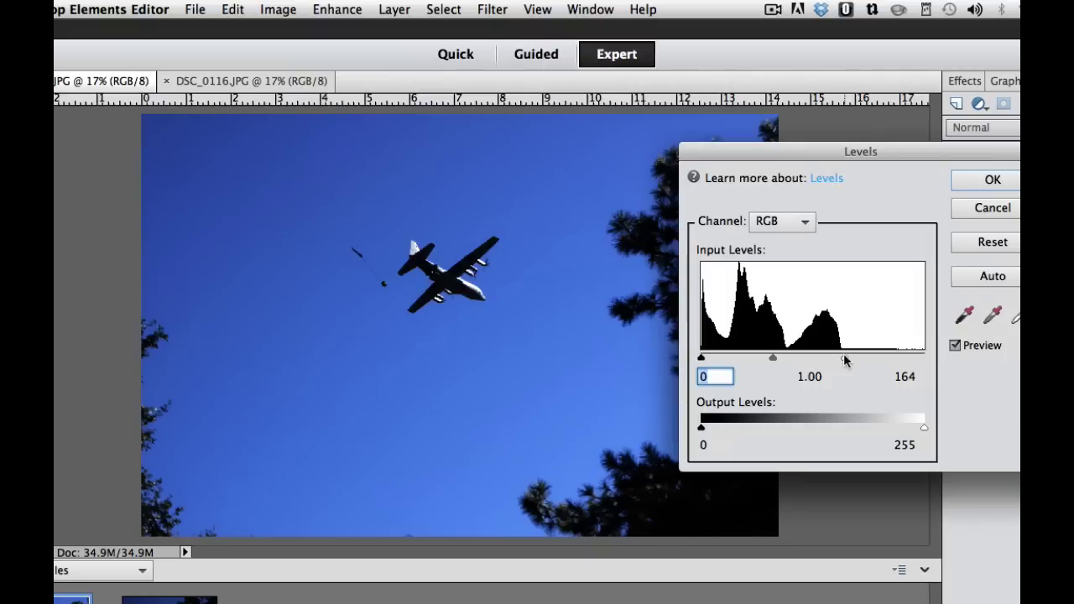
left_click(992, 183)
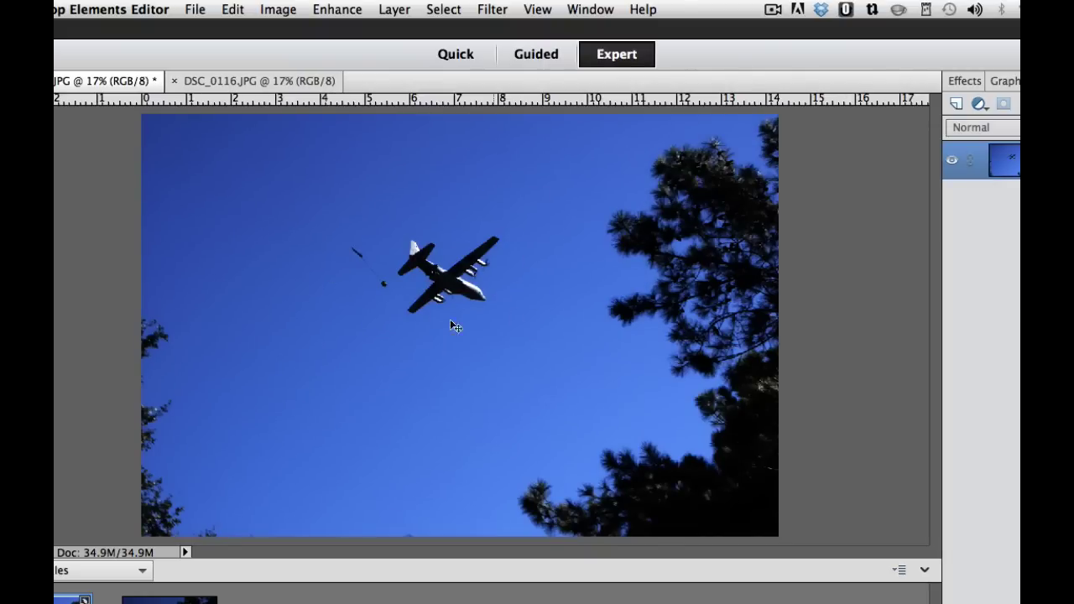
- Apply a Shadows/Highlights adjustment that lightens the aircraft photo's shadows by 35%
key("super+equal")
key("super+equal")
key("super+equal")
key("super+equal")
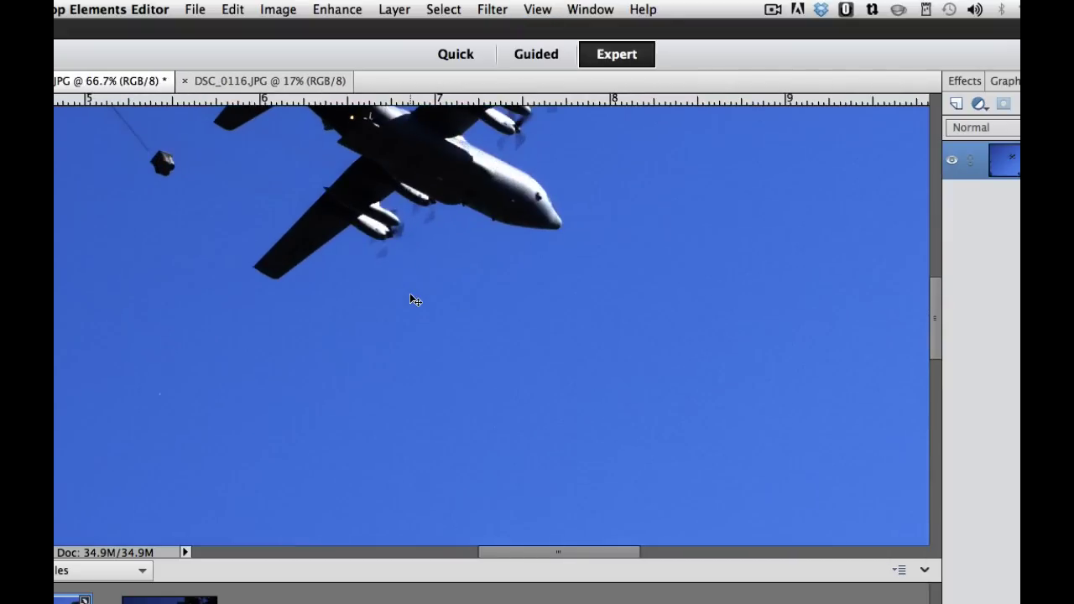
scroll(410, 295, "up", 5)
scroll(410, 295, "down", 1)
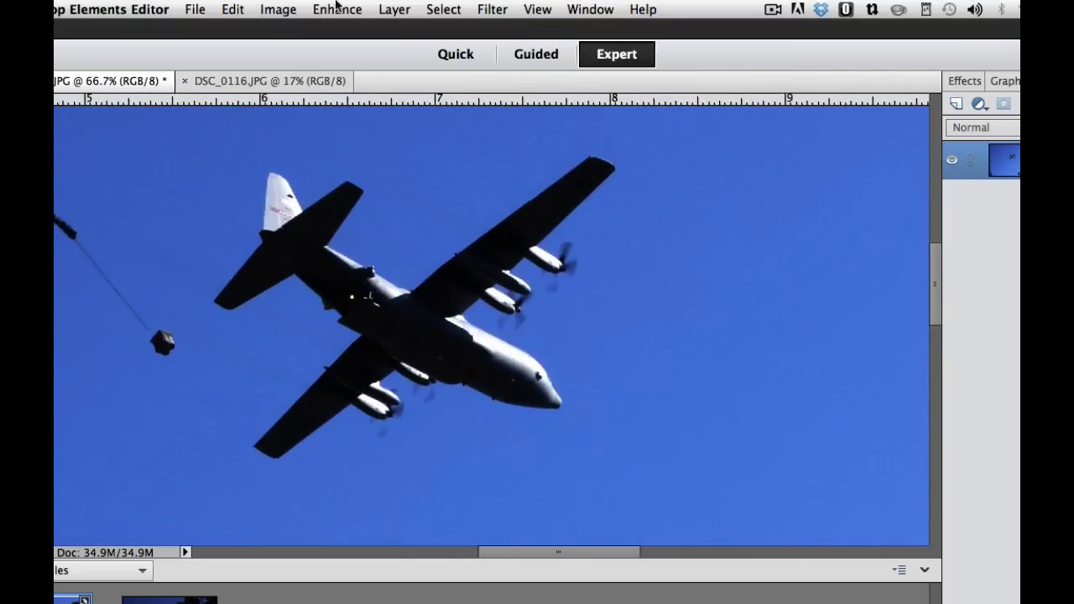
left_click(340, 10)
mouse_move(369, 164)
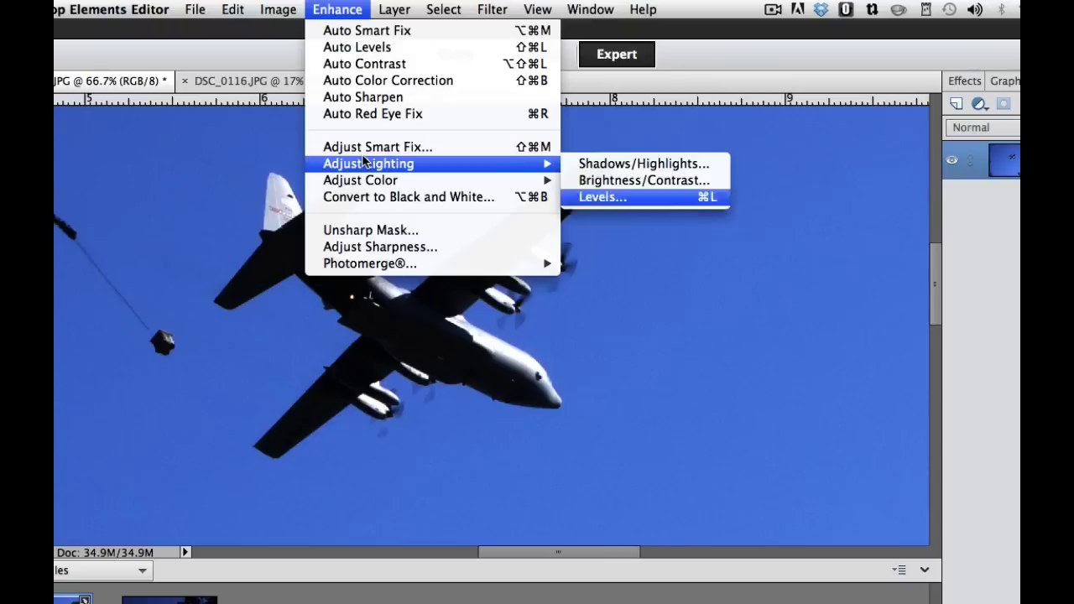
left_click(579, 164)
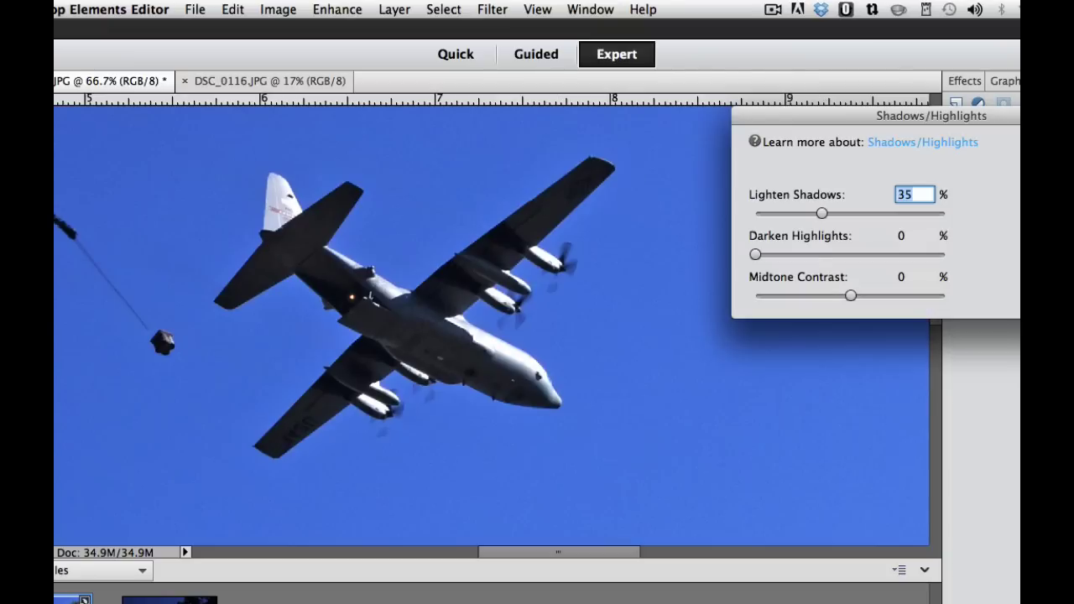
key("Return")
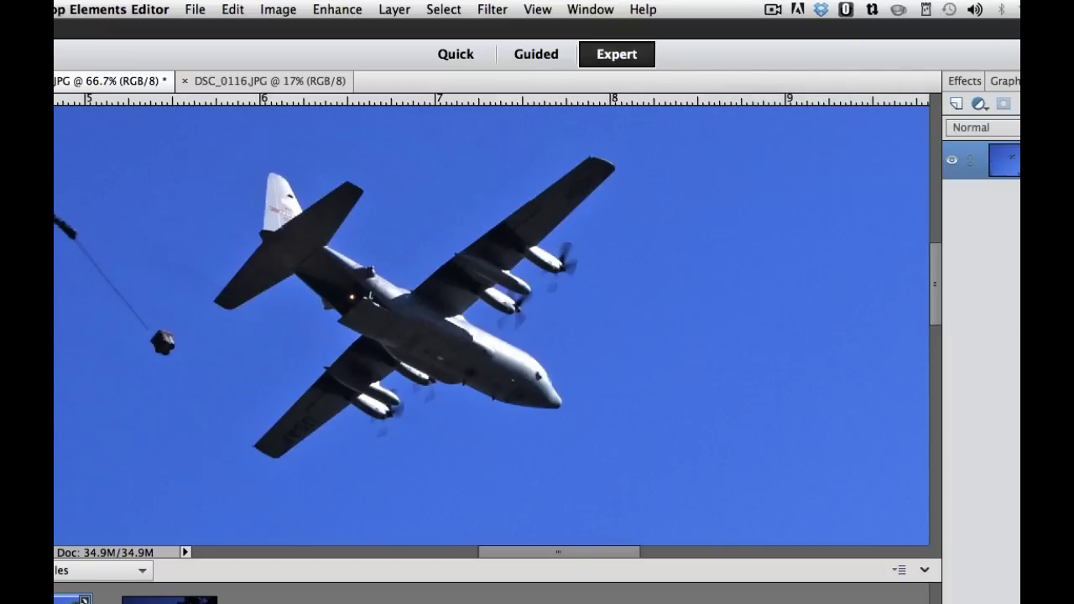
- Switch to Lightroom, set the aircraft photo's Clarity to +15, and slightly increase its Vibrance
key("super+Tab")
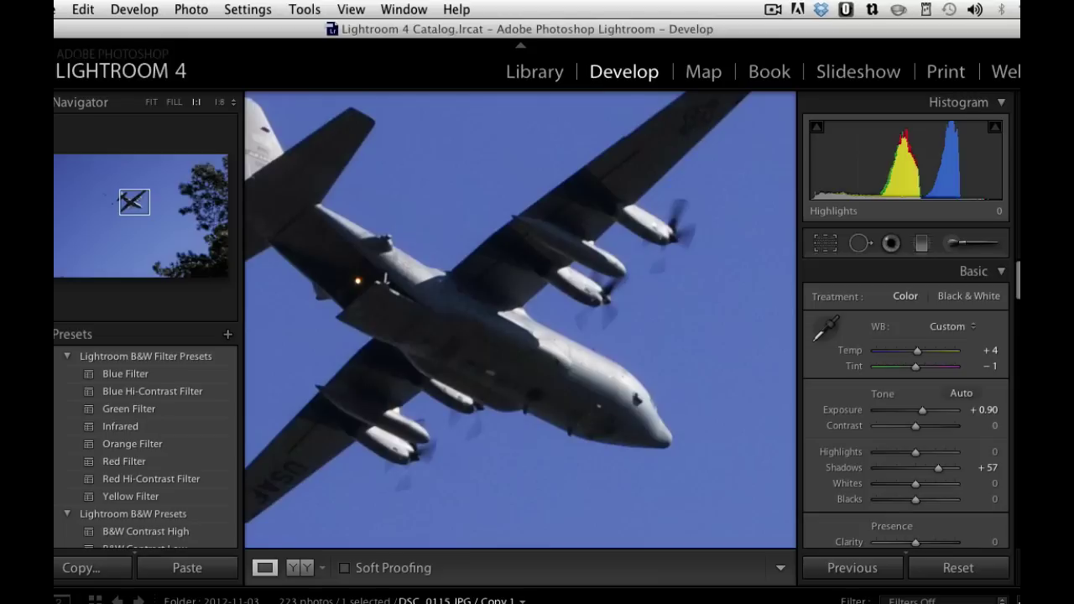
scroll(847, 467, "down", 3)
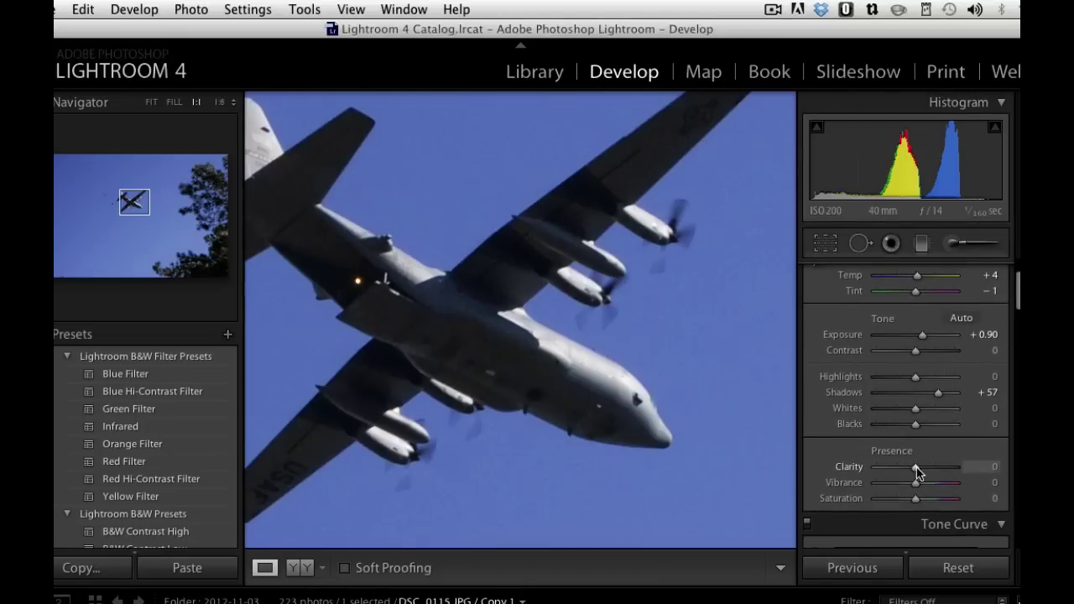
left_click_drag(917, 473, 923, 473)
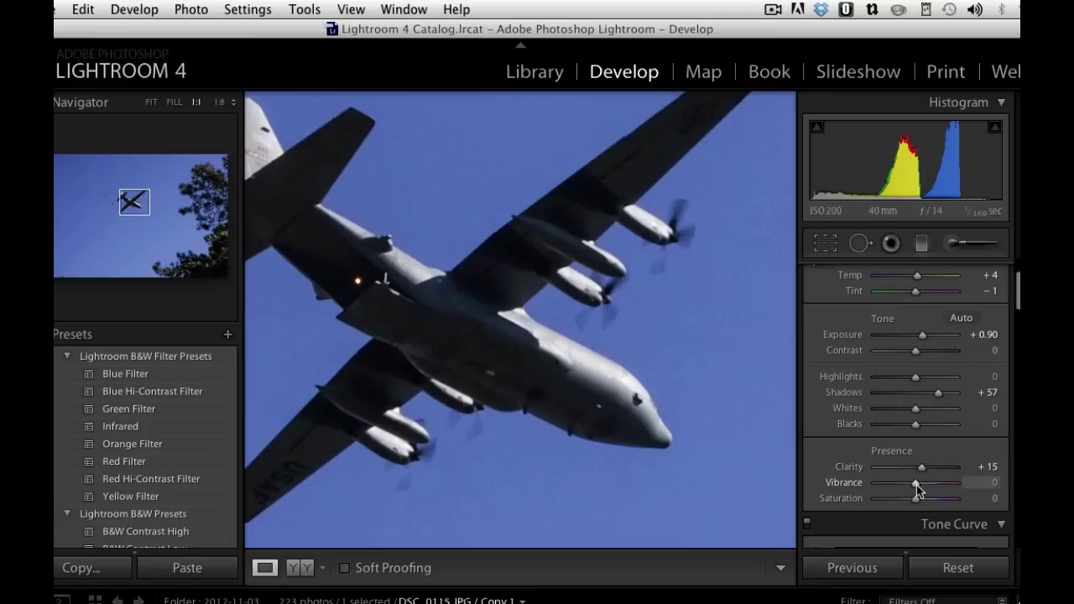
left_click_drag(915, 484, 920, 484)
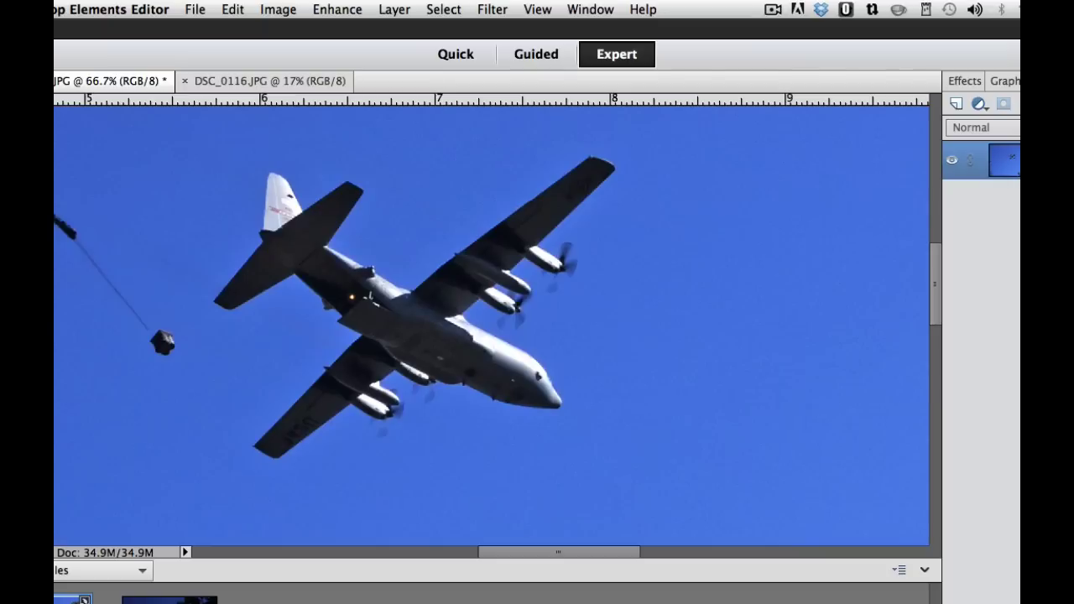
- In Photoshop Elements, slightly increase the aircraft photo's saturation with a Hue/Saturation adjustment
left_click(338, 9)
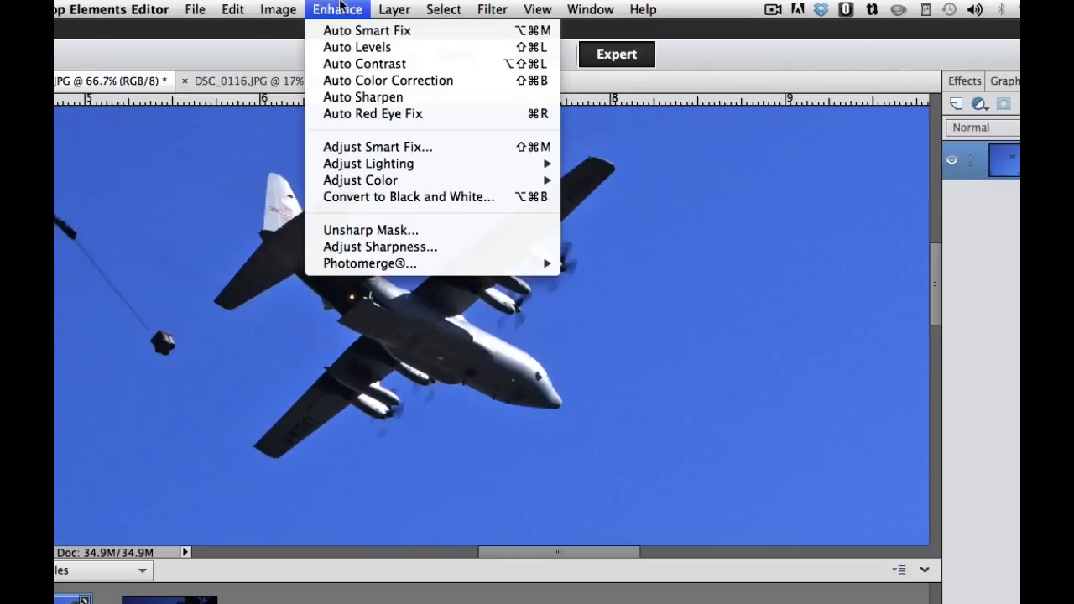
mouse_move(343, 180)
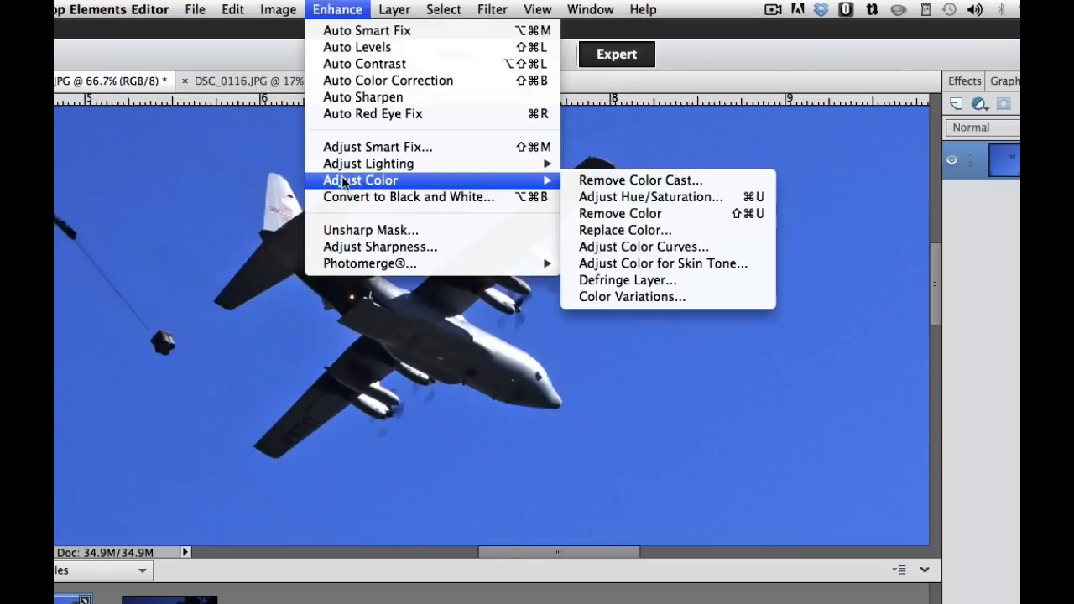
left_click(577, 197)
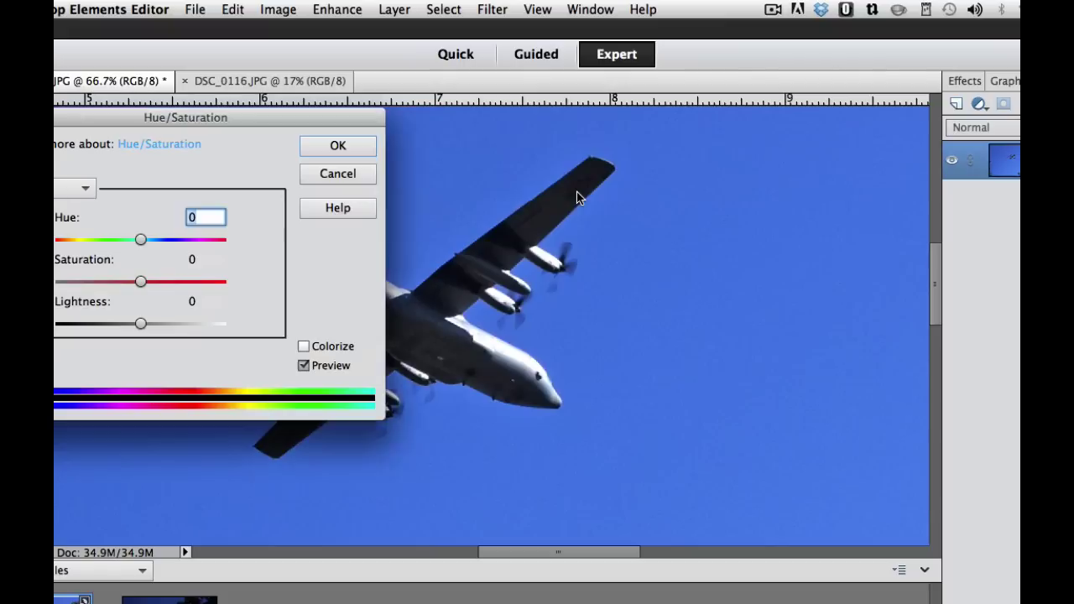
left_click(140, 282)
left_click_drag(139, 283, 145, 282)
left_click(333, 146)
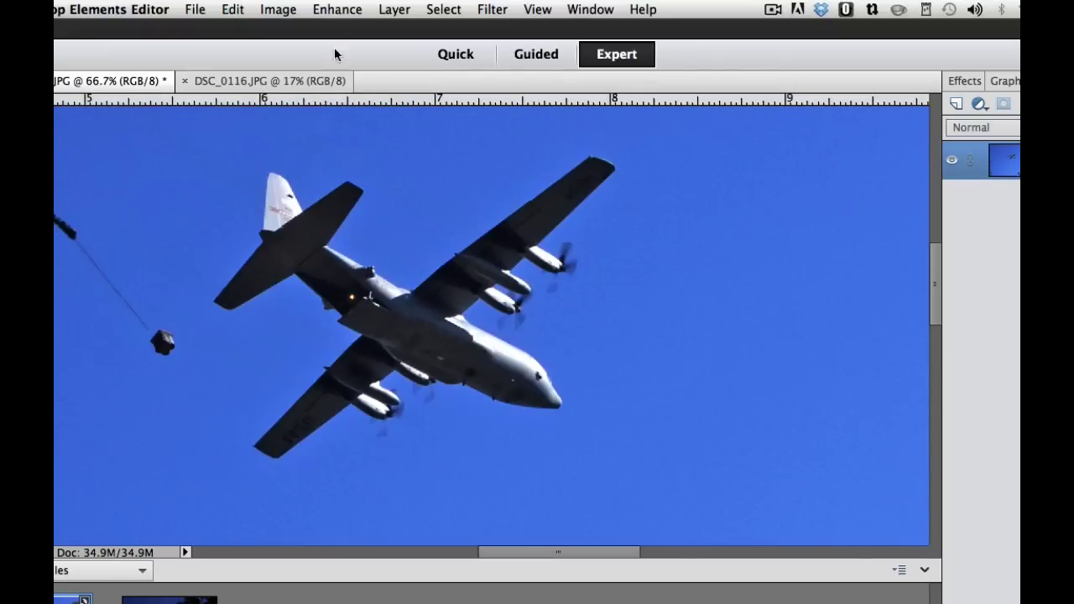
- Apply a Brightness/Contrast adjustment to the aircraft photo with Contrast set to 7
left_click(337, 9)
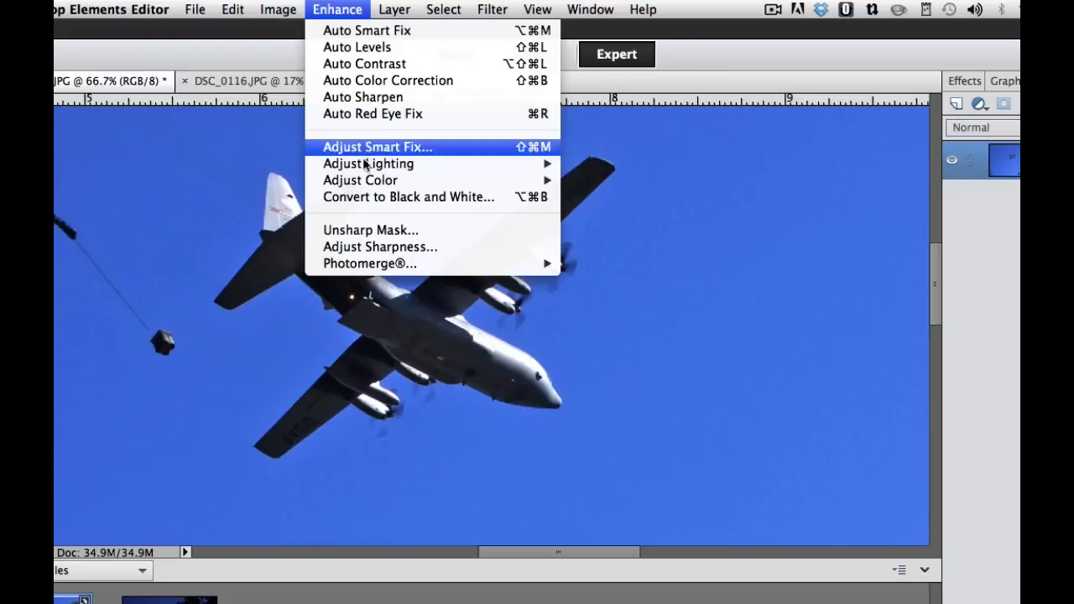
mouse_move(367, 166)
left_click(626, 181)
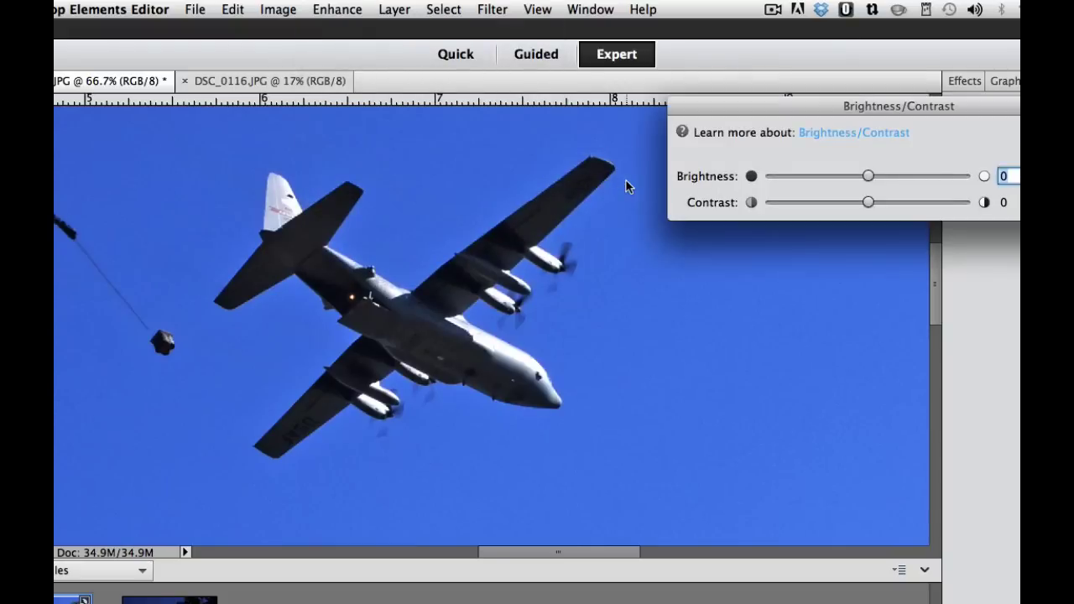
left_click_drag(868, 203, 874, 204)
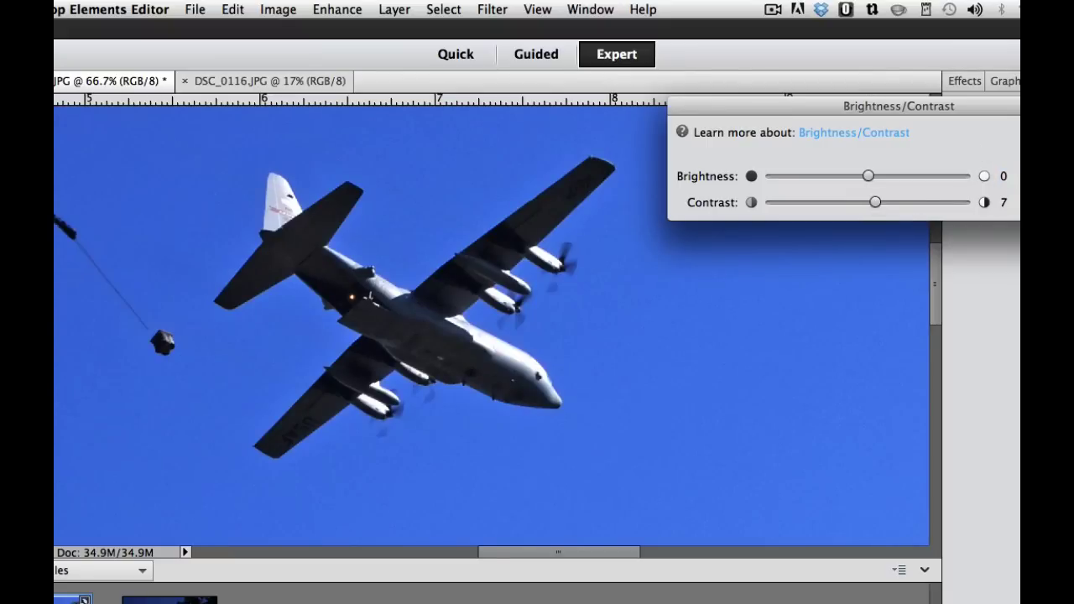
key("Return")
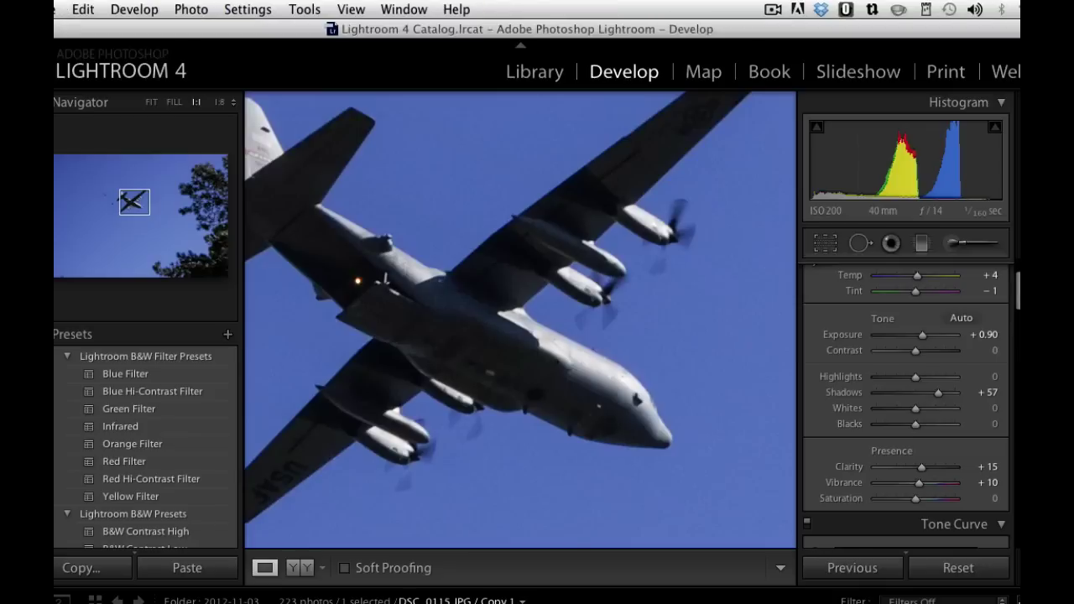
- In Lightroom, aim the detail preview at the aircraft's engines and set the Sharpening Amount to 74
scroll(844, 434, "down", 5)
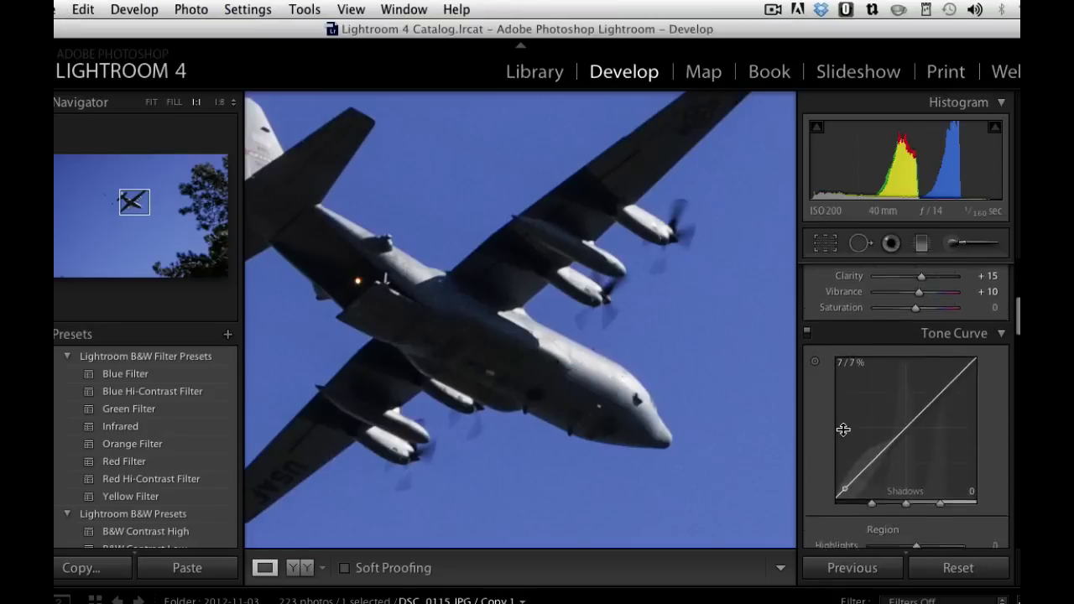
scroll(844, 431, "down", 3)
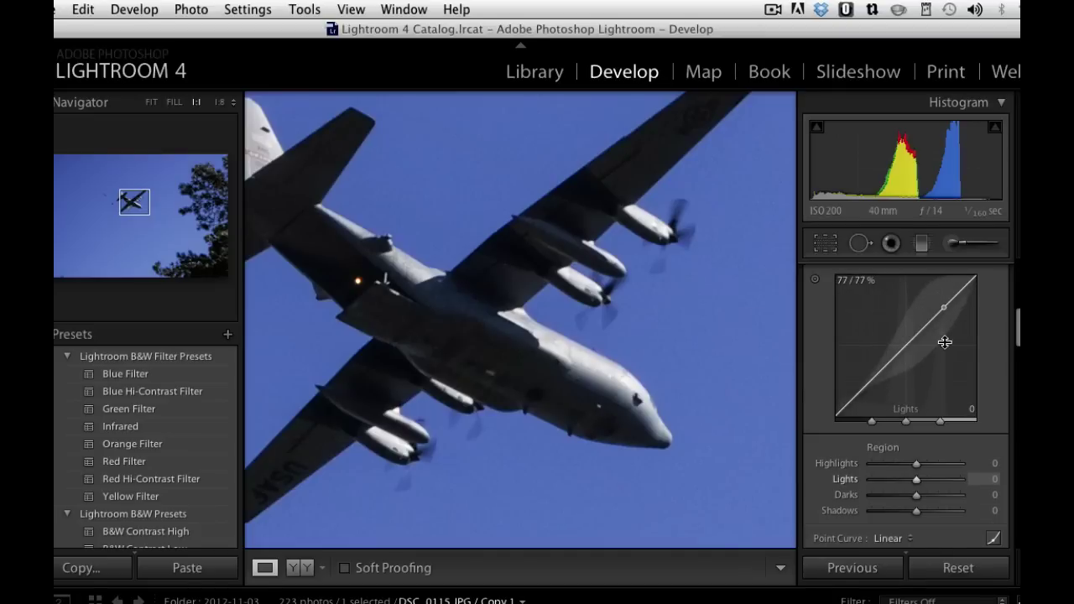
scroll(945, 342, "down", 3)
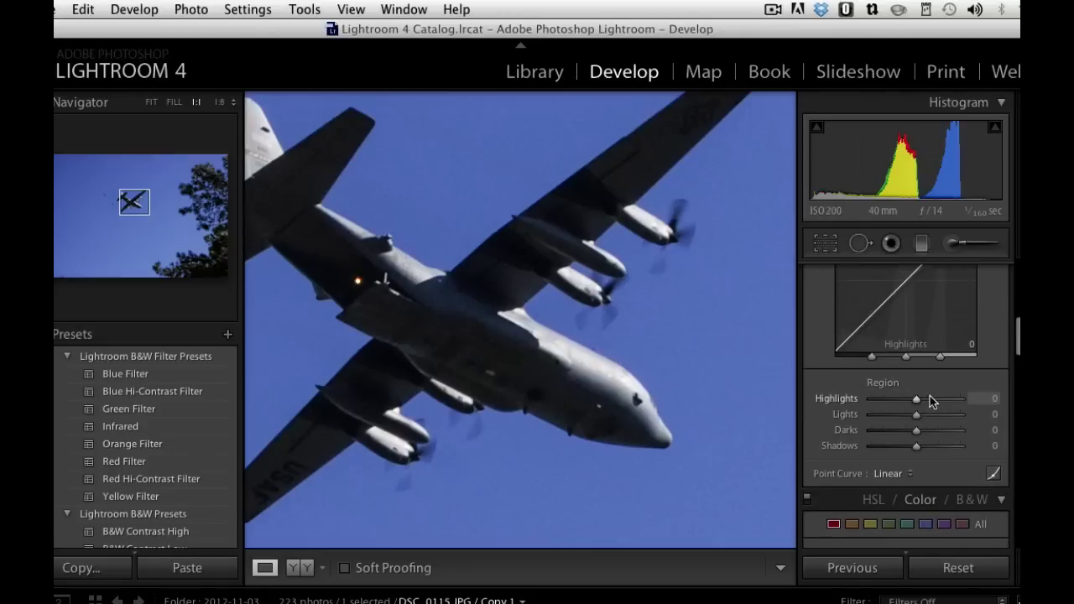
scroll(929, 400, "down", 6)
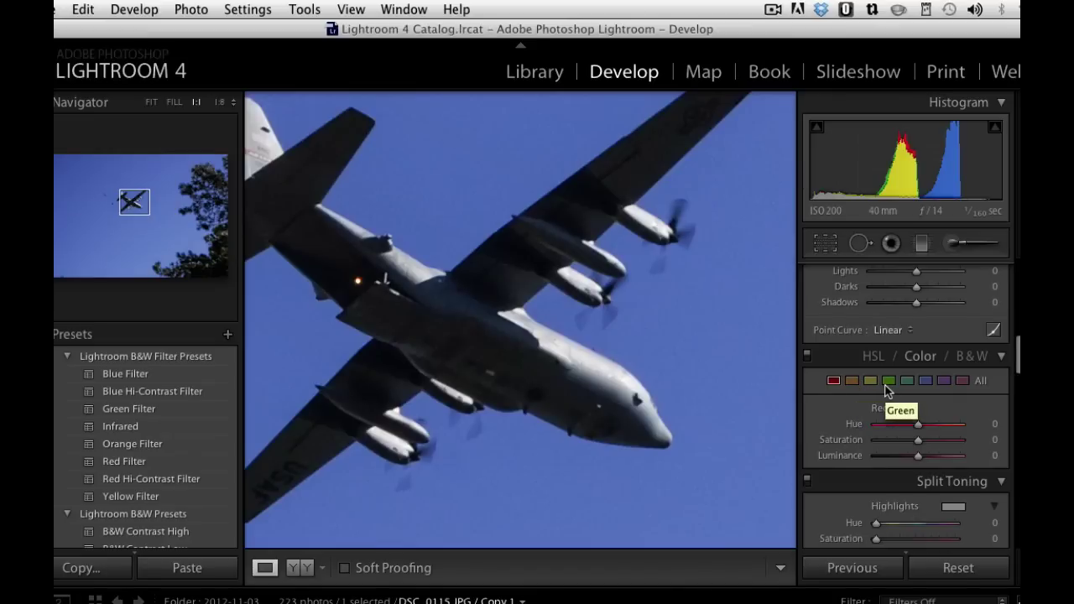
scroll(887, 390, "down", 5)
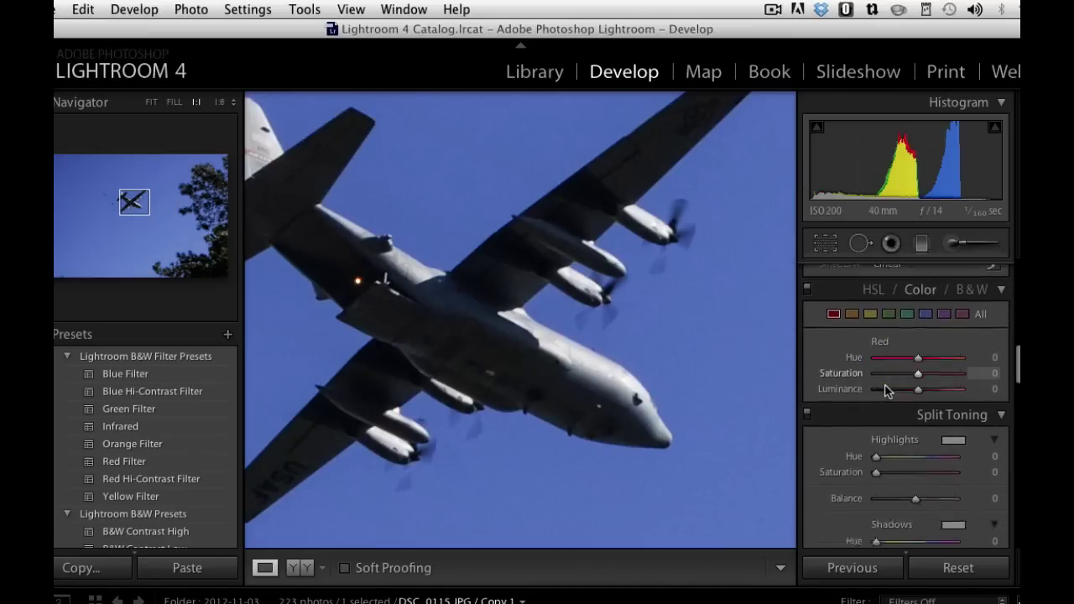
scroll(886, 390, "down", 8)
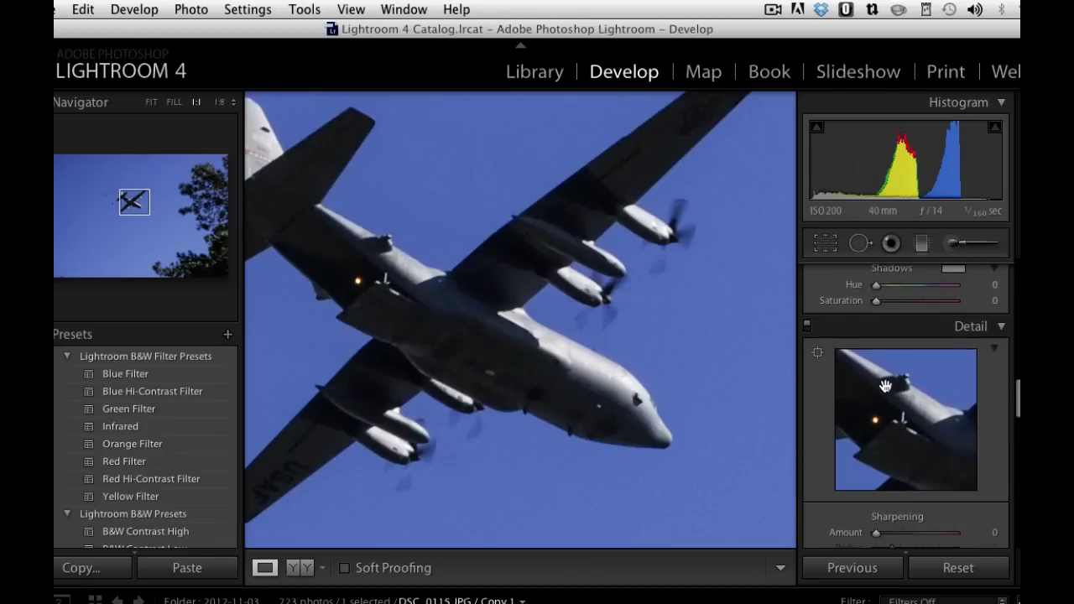
scroll(886, 385, "down", 3)
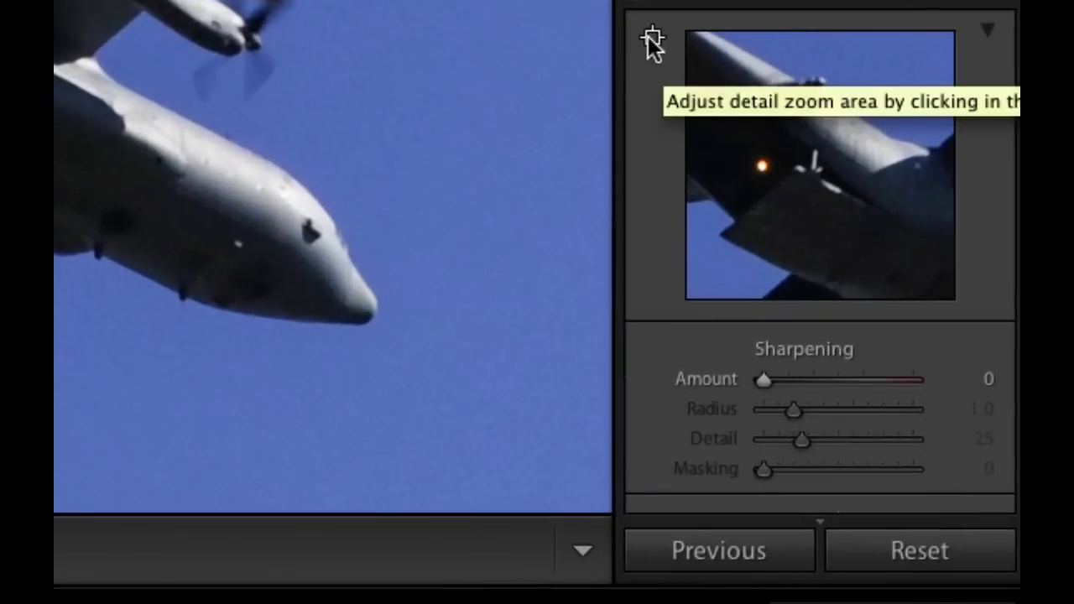
left_click(653, 40)
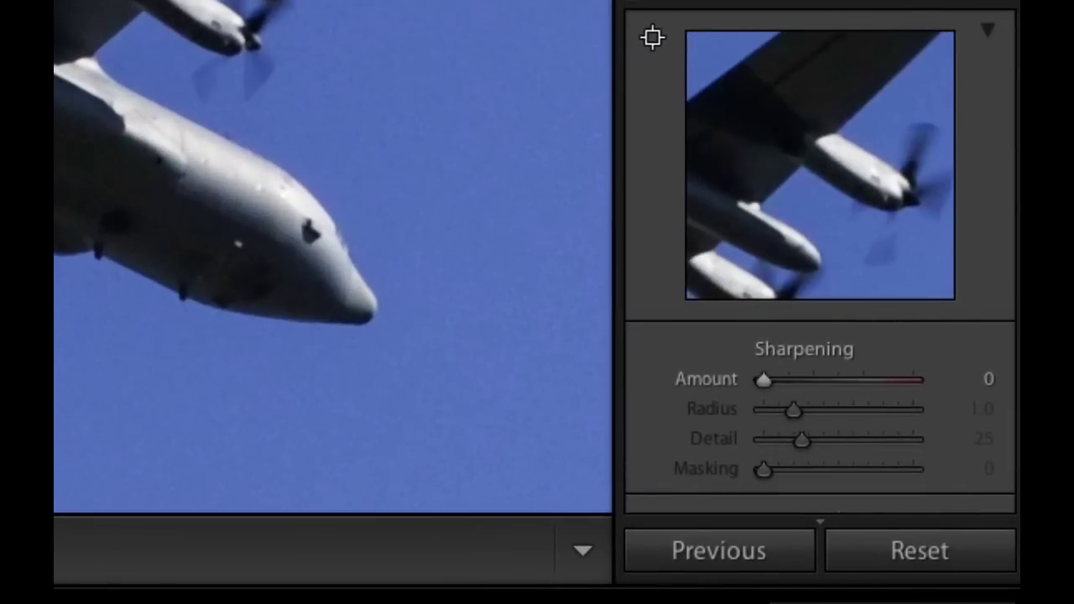
left_click(543, 188)
left_click_drag(767, 382, 839, 380)
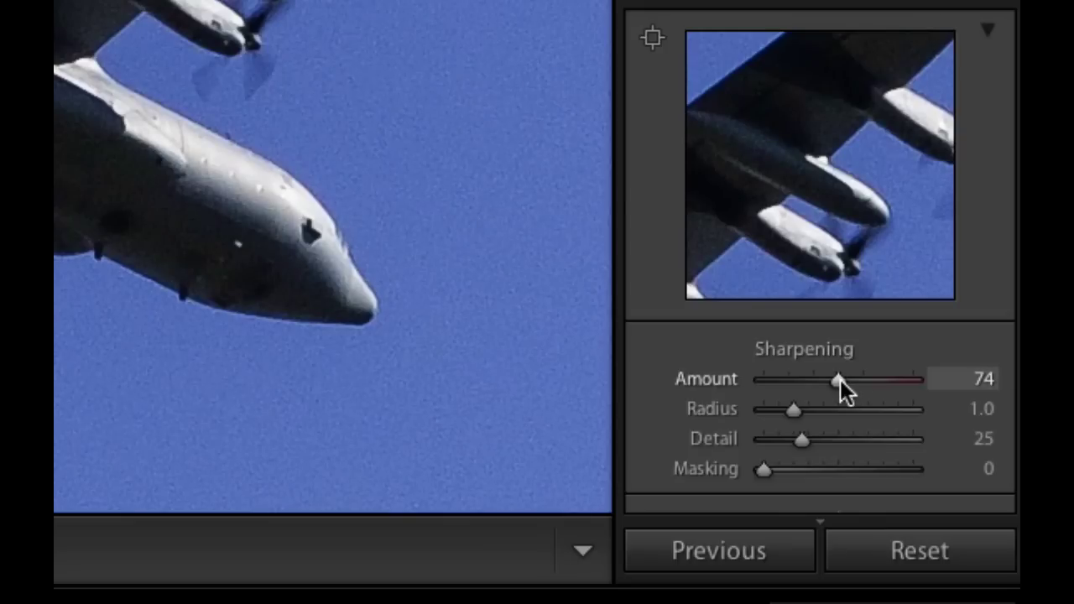
- Reduce the aircraft photo's luminance noise with Luminance set to 27 and its Detail to 61
scroll(840, 379, "down", 5)
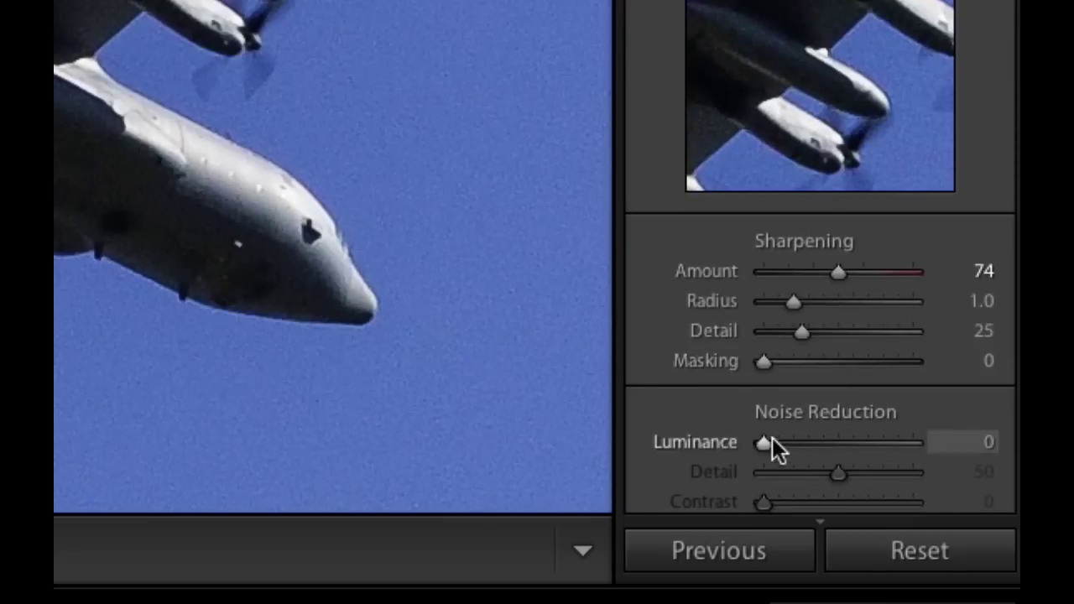
left_click_drag(761, 443, 801, 445)
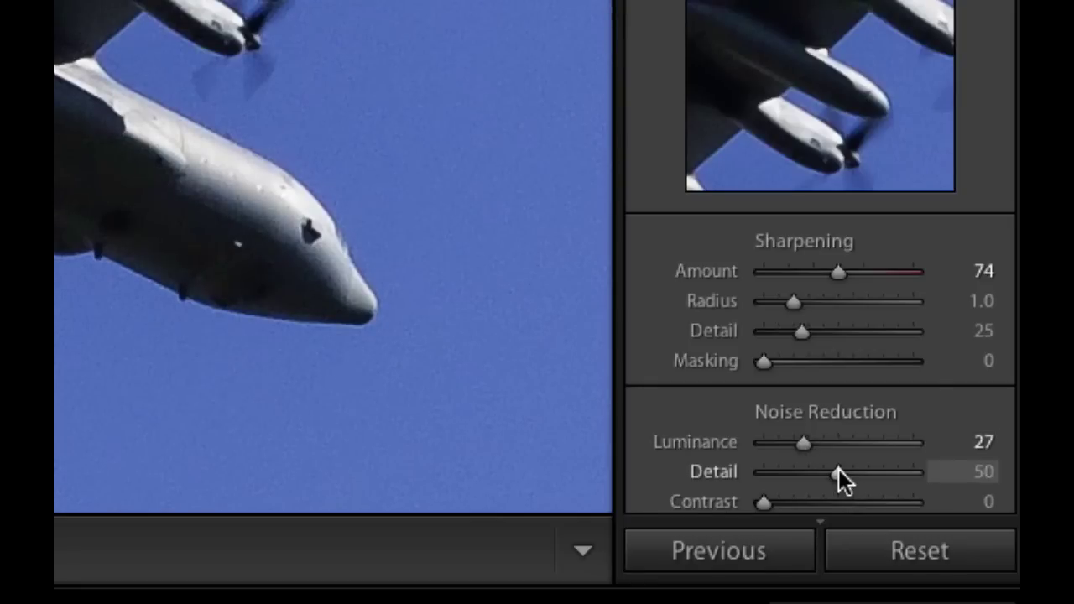
left_click_drag(838, 469, 854, 469)
- Inspect the aircraft photo without the side panels, then restore them and set the Color noise reduction to 37
scroll(853, 470, "down", 3)
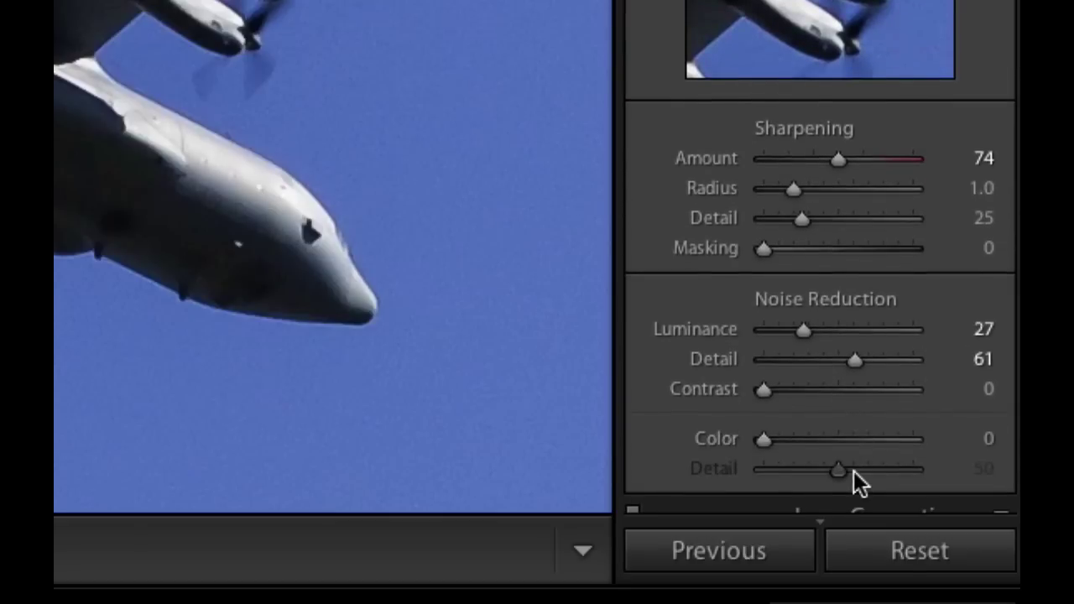
scroll(853, 471, "down", 1)
key("Tab")
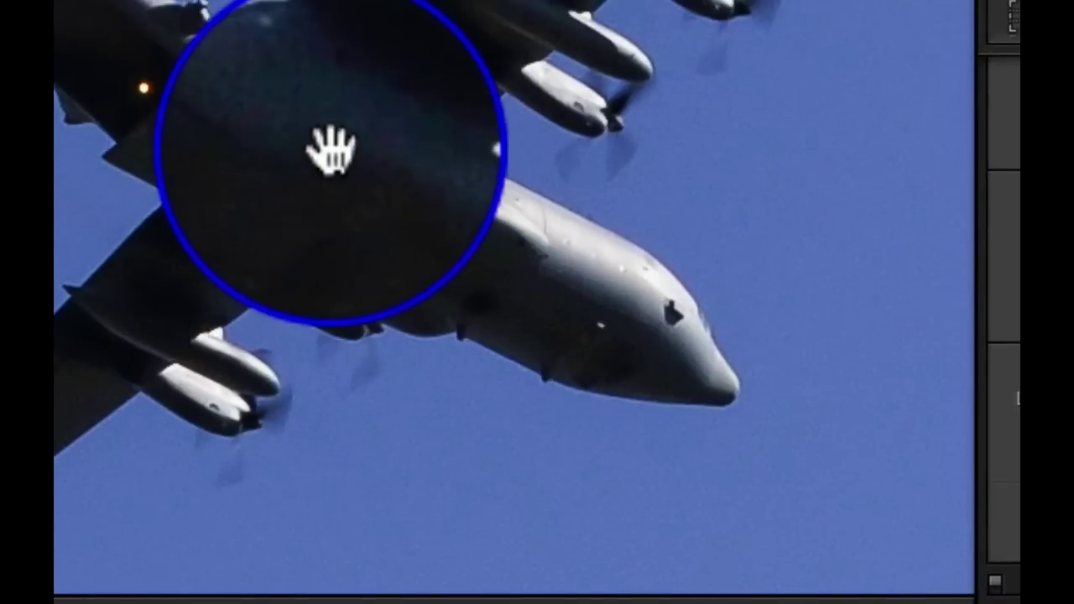
key("Tab")
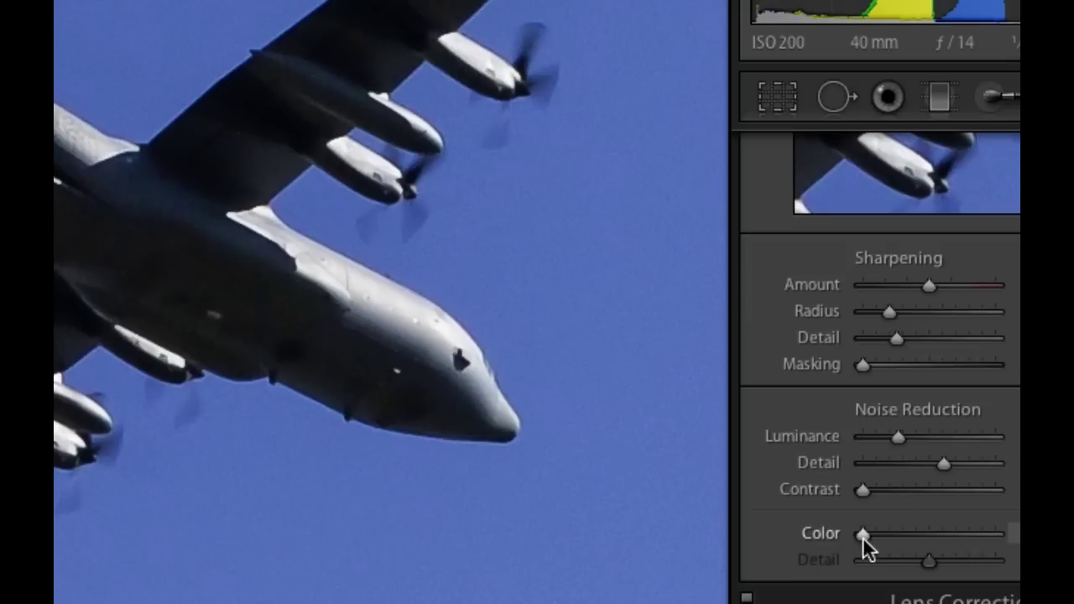
left_click_drag(863, 537, 877, 536)
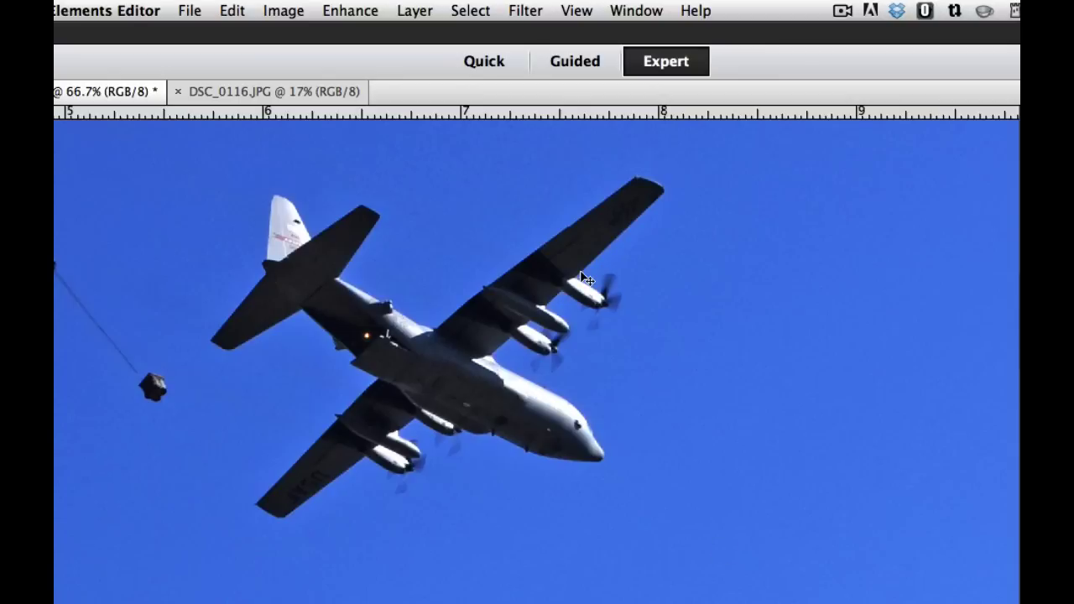
- In Photoshop Elements, sharpen the aircraft photo with Adjust Sharpness at 66% and a 1.0 pixel radius, removing Gaussian Blur
left_click(344, 8)
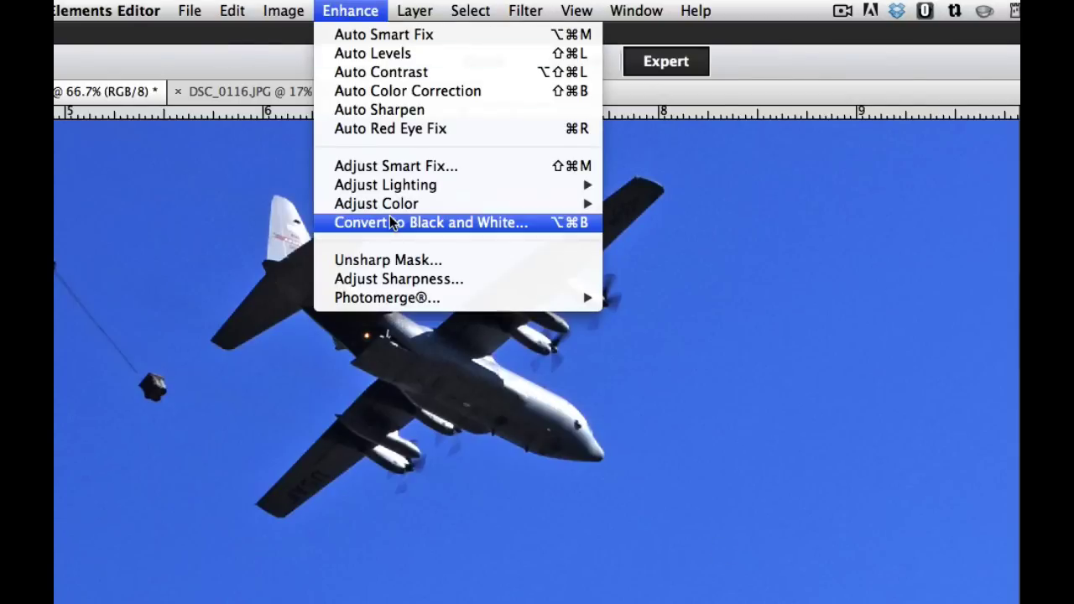
left_click(398, 278)
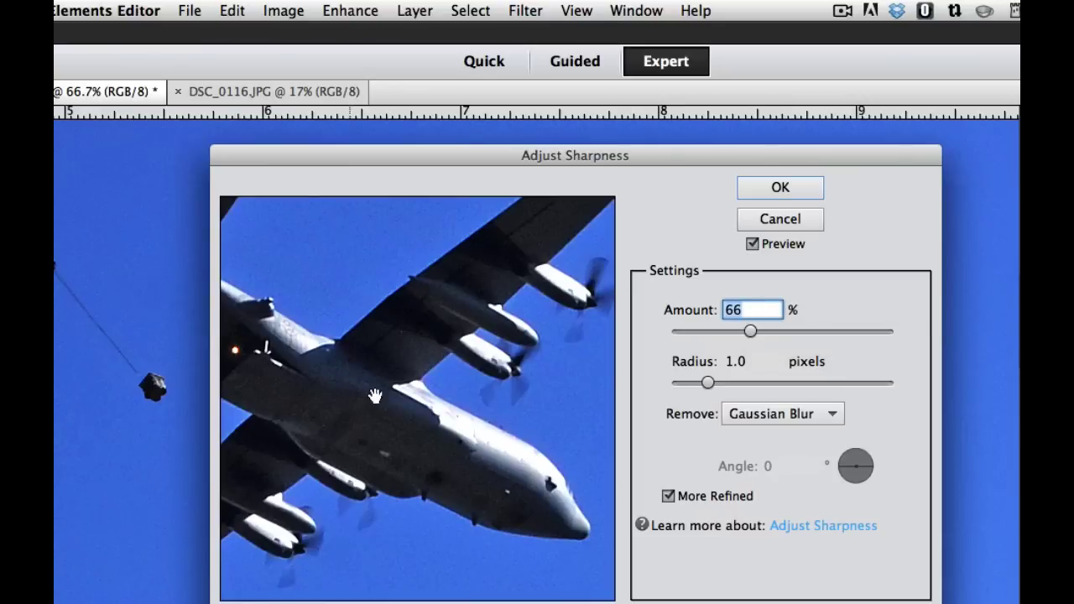
left_click(780, 188)
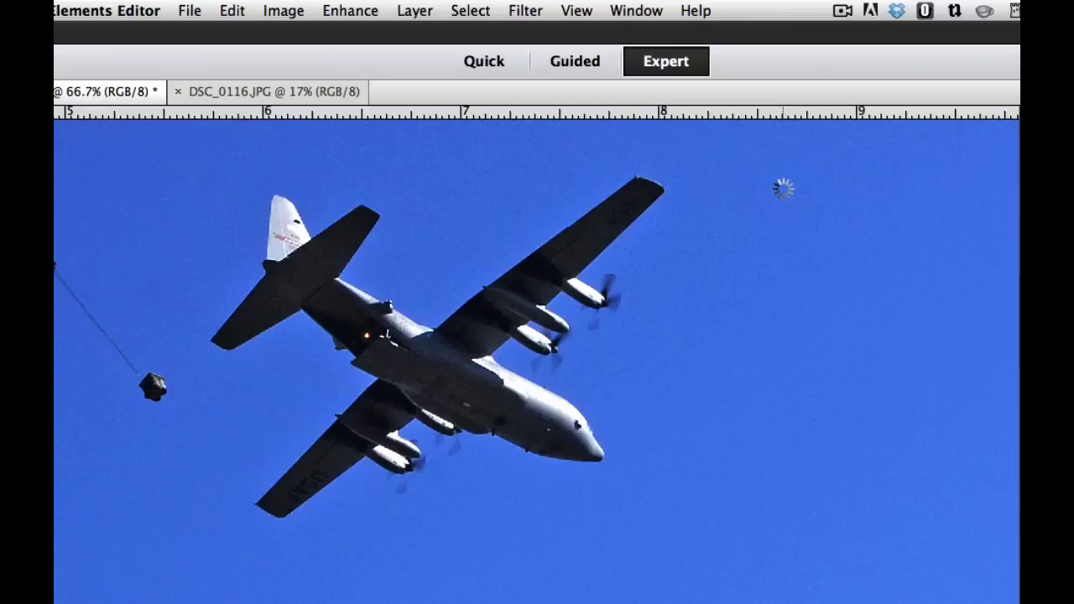
- Apply the Reduce Noise filter with Strength 7, Preserve Details 60%, Reduce Color Noise 71% and Remove JPEG Artifact enabled
left_click(526, 9)
mouse_move(573, 223)
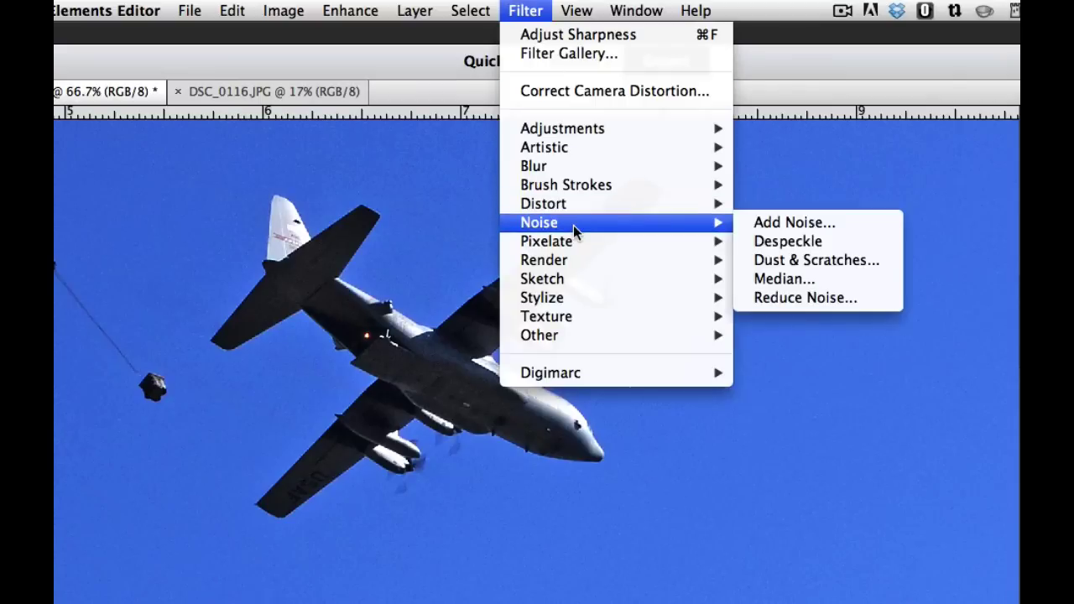
left_click(789, 298)
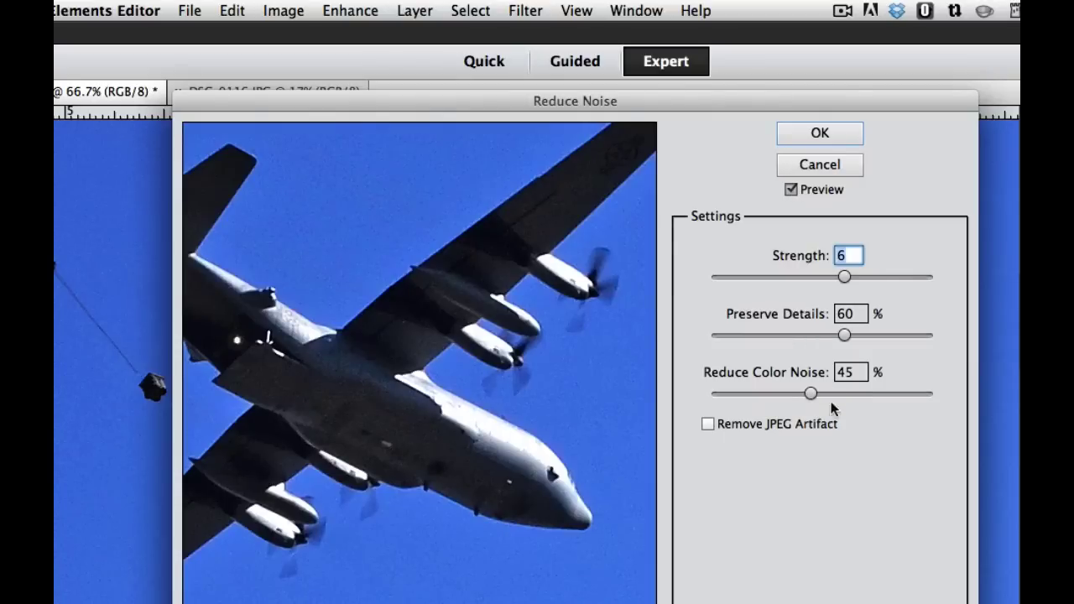
left_click_drag(812, 393, 841, 395)
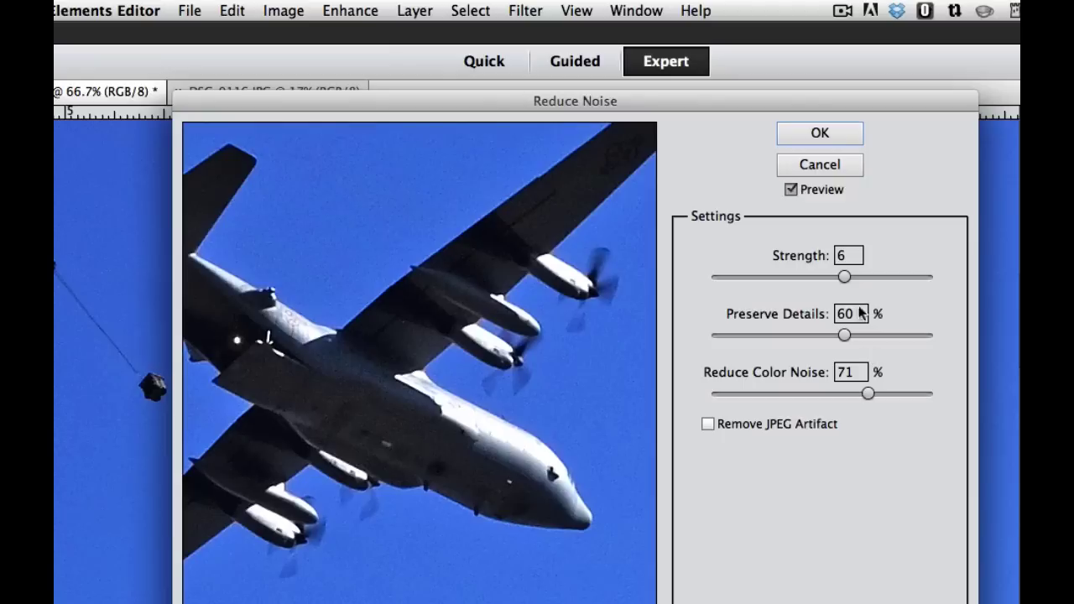
left_click_drag(845, 281, 857, 281)
left_click(706, 424)
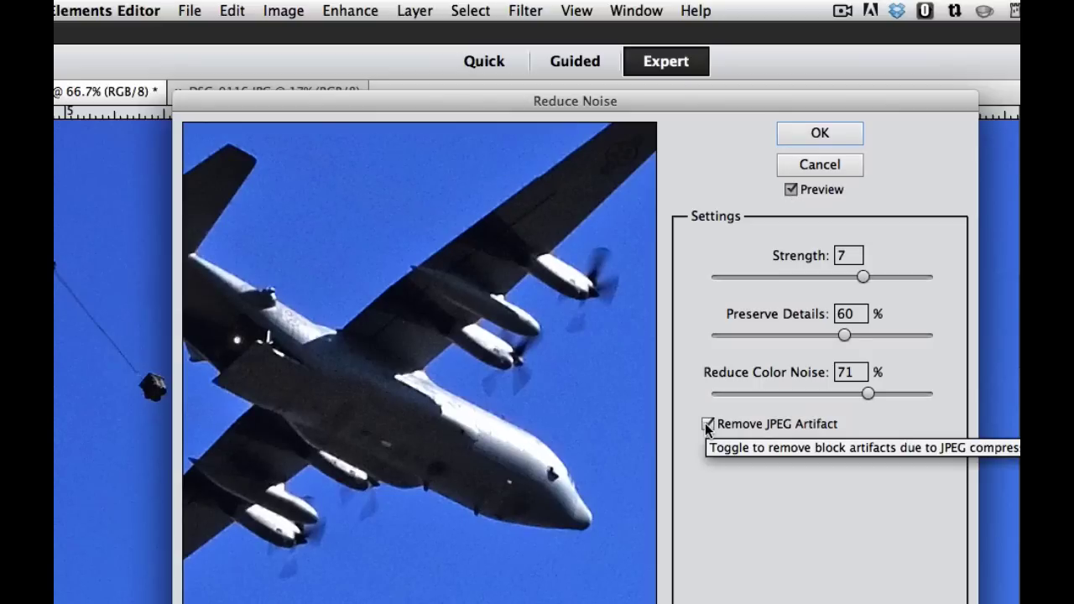
left_click(812, 136)
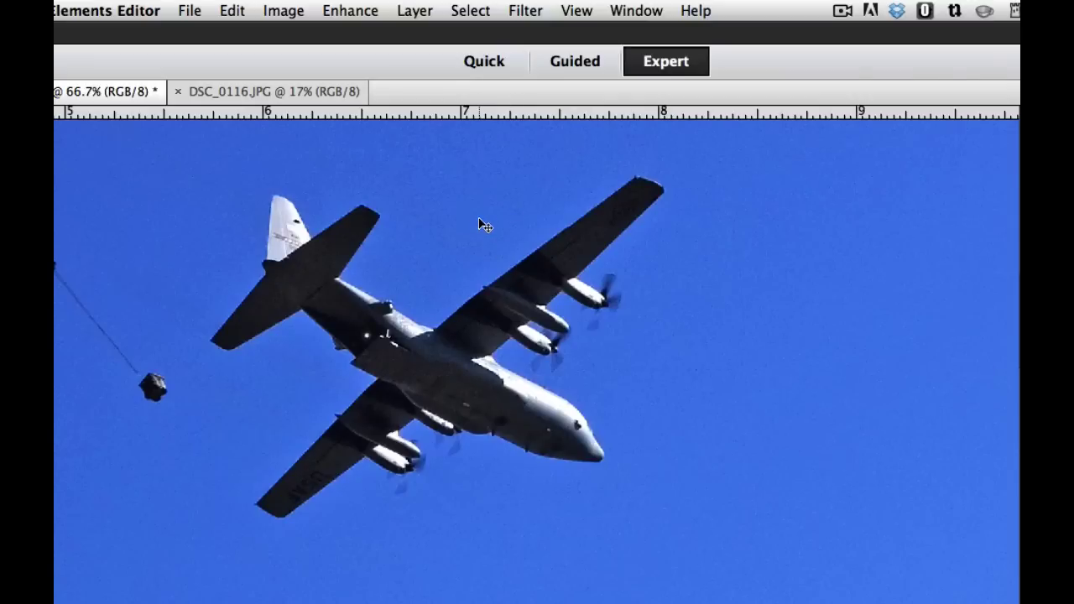
left_click(525, 11)
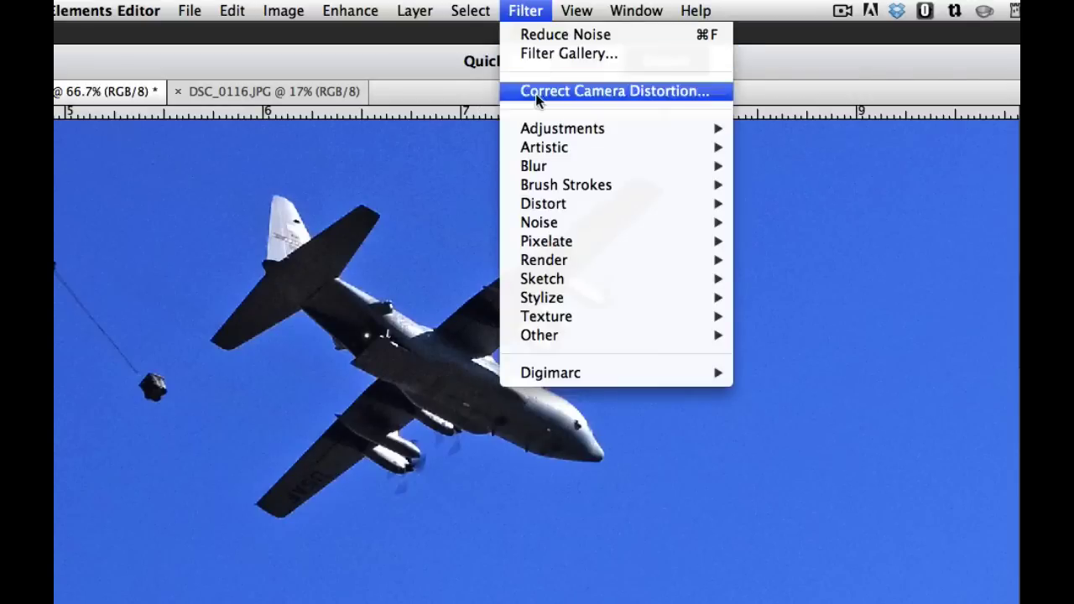
left_click(527, 33)
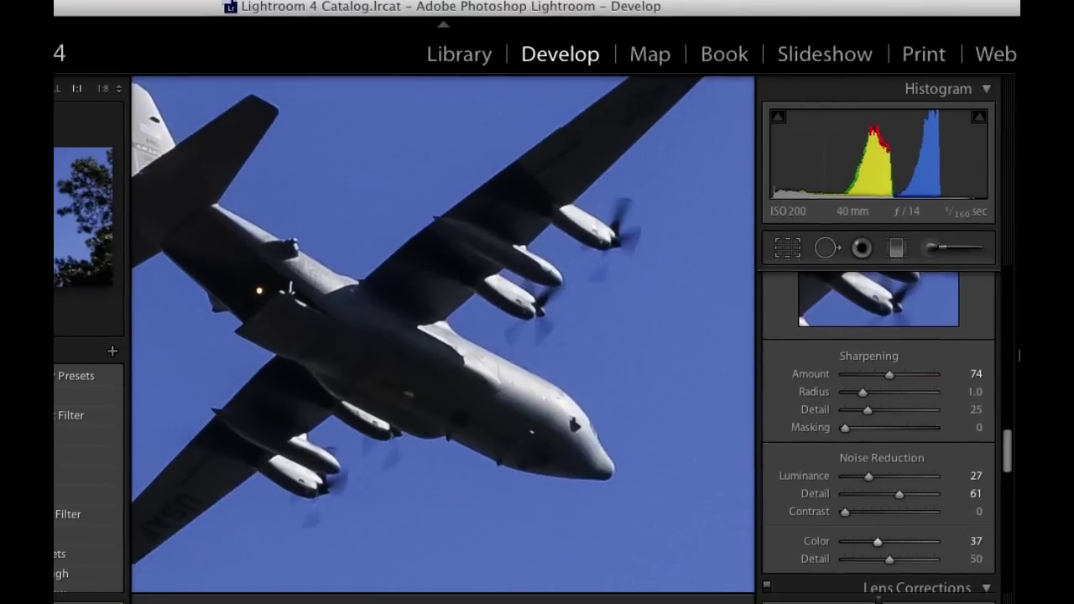
- In Lightroom, enable profile corrections in the aircraft photo's Lens Corrections
scroll(810, 477, "down", 5)
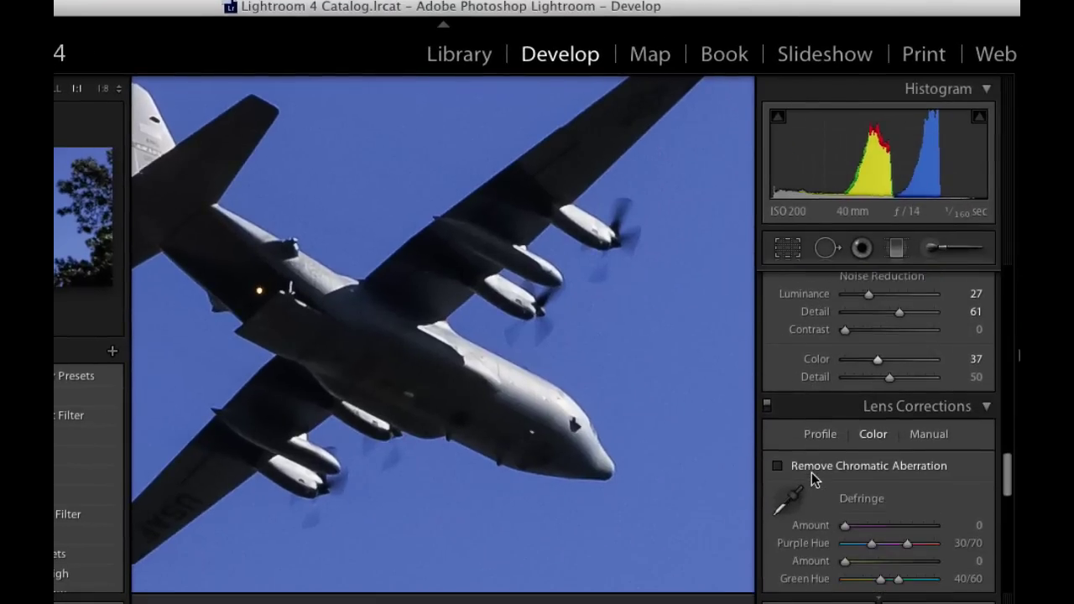
scroll(812, 473, "down", 3)
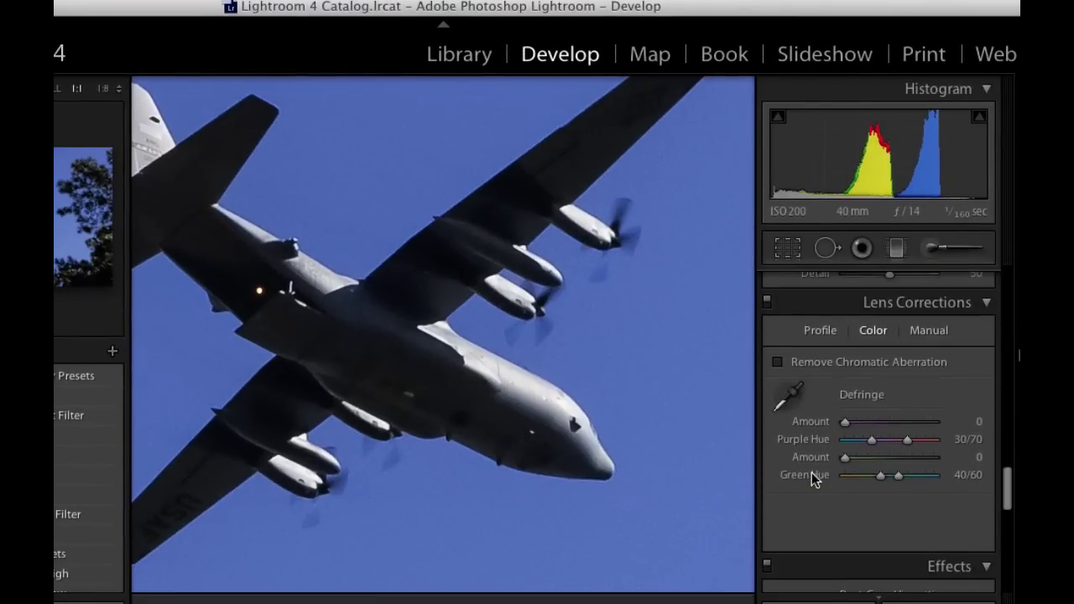
left_click(820, 331)
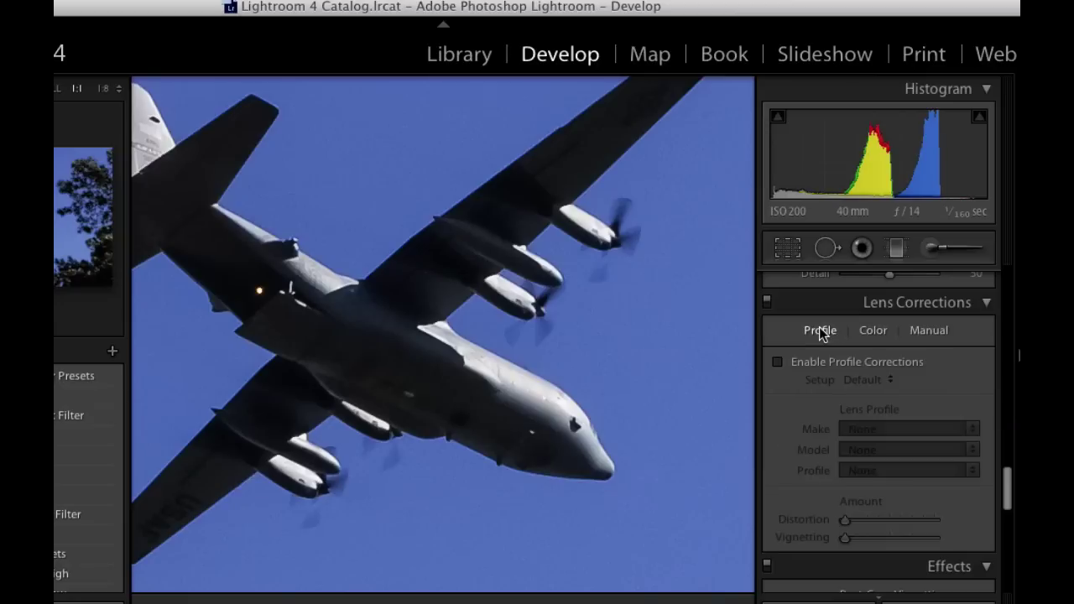
left_click(777, 362)
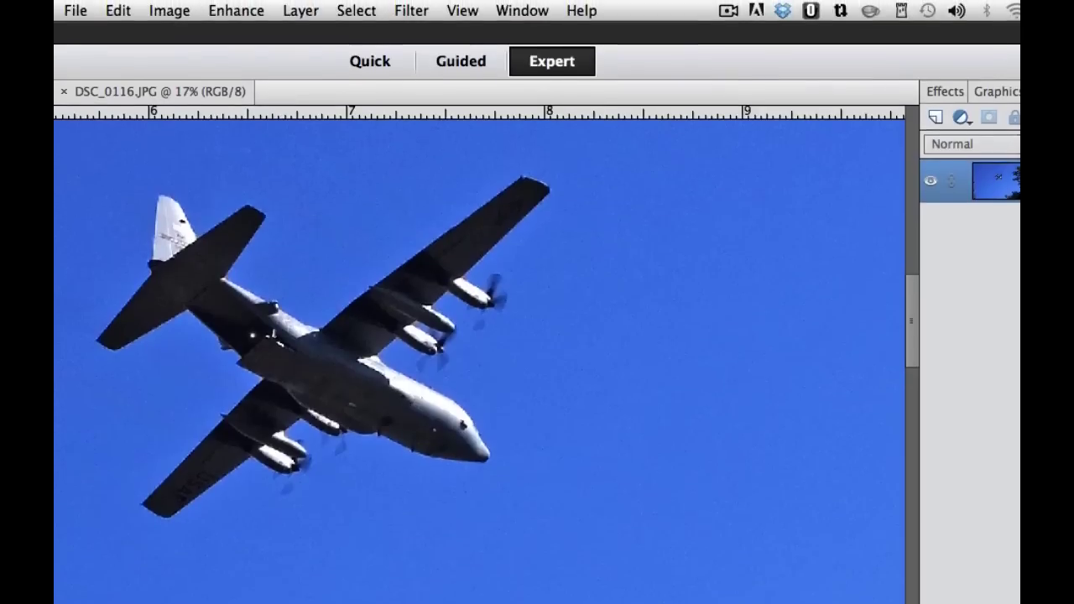
- In Photoshop Elements, darken the aircraft photo's edges with Correct Camera Distortion, using a vignette amount of -37
left_click(409, 10)
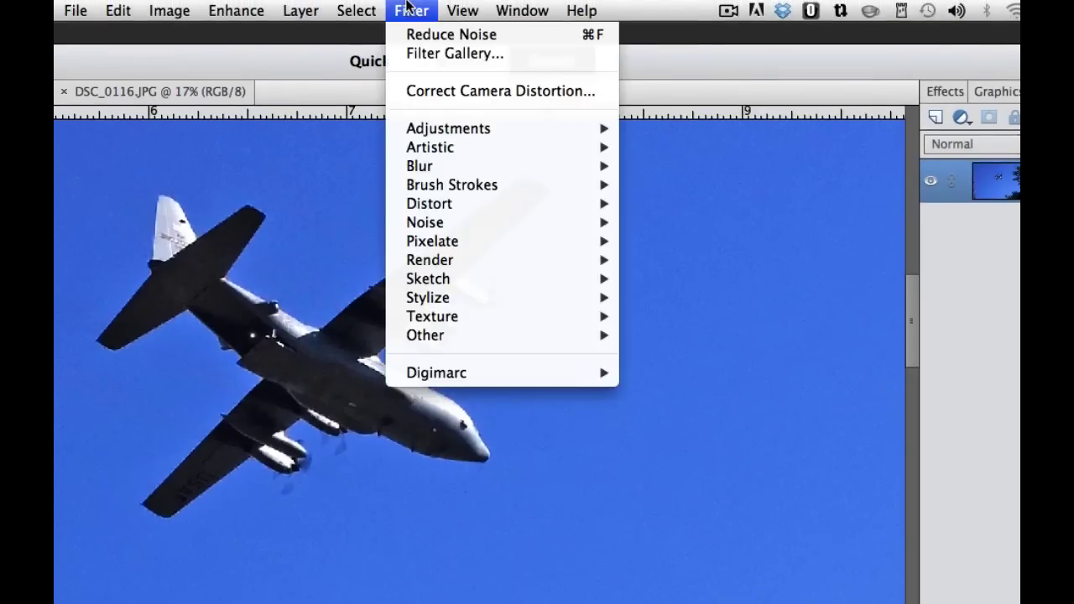
left_click(426, 91)
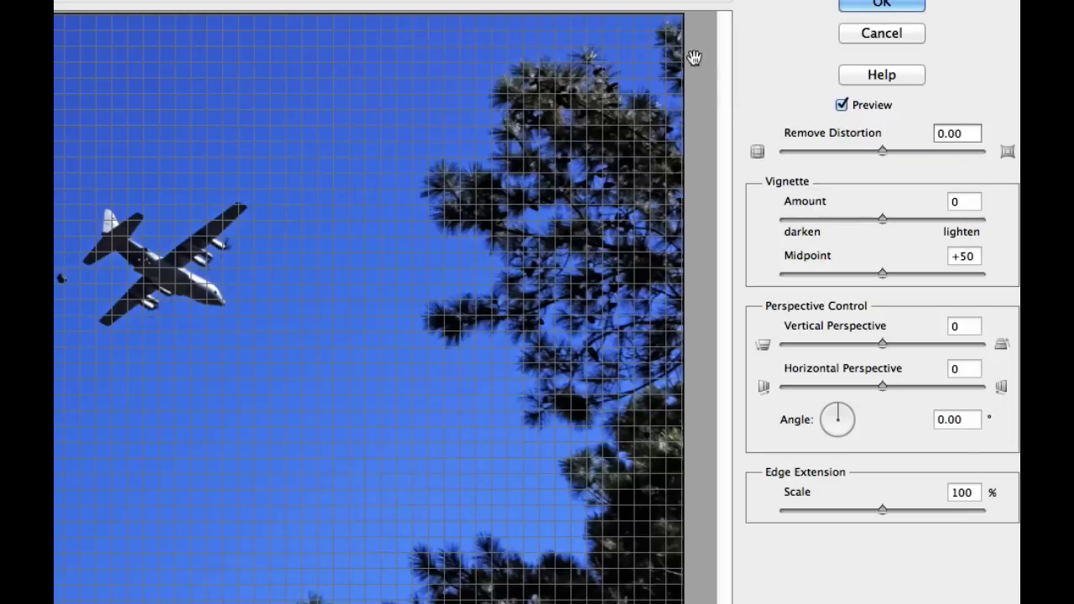
left_click_drag(879, 216, 844, 221)
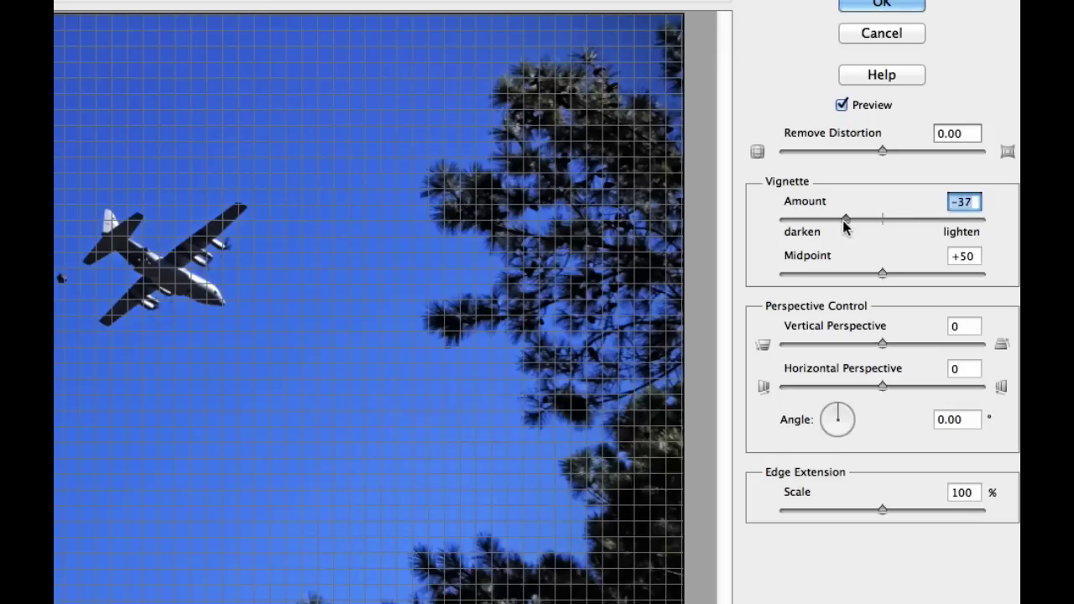
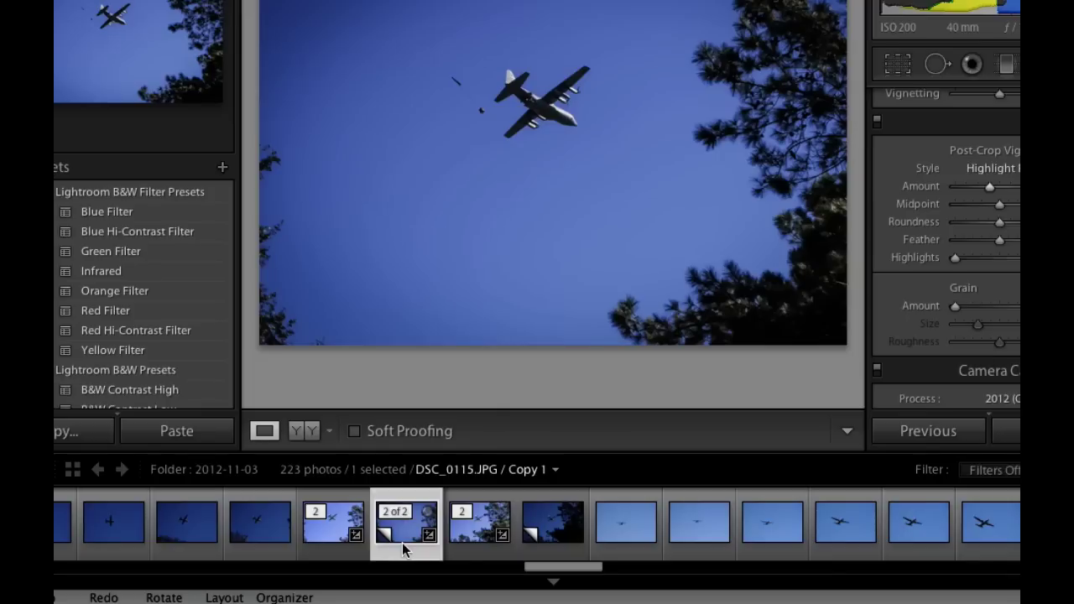
- In Lightroom, copy the develop settings from the edited virtual copy of DSC_0115.JPG, keeping the preselected setting groups
right_click(407, 527)
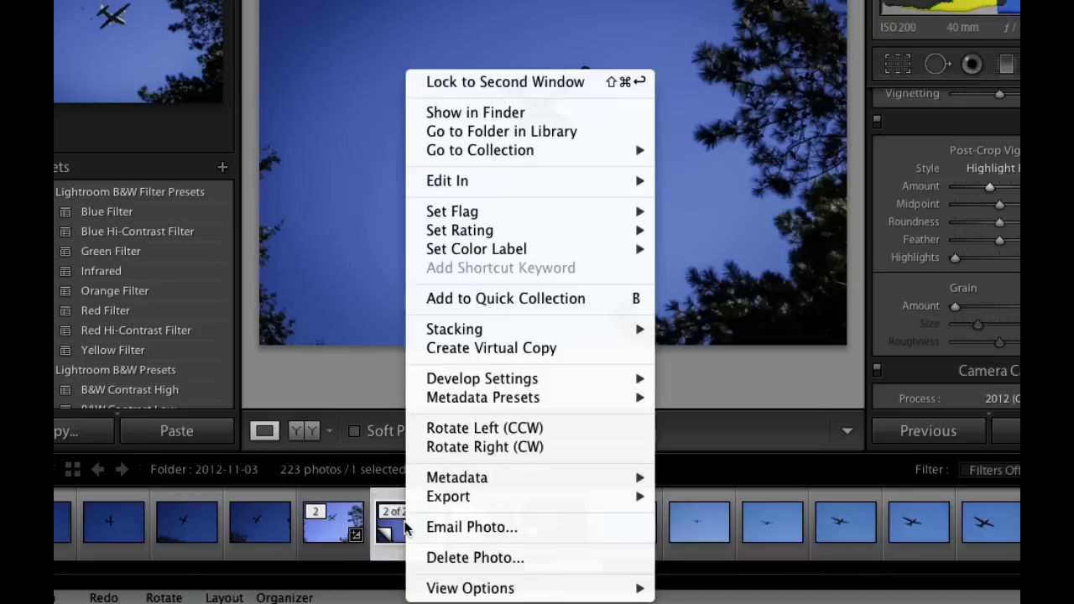
mouse_move(495, 499)
mouse_move(450, 381)
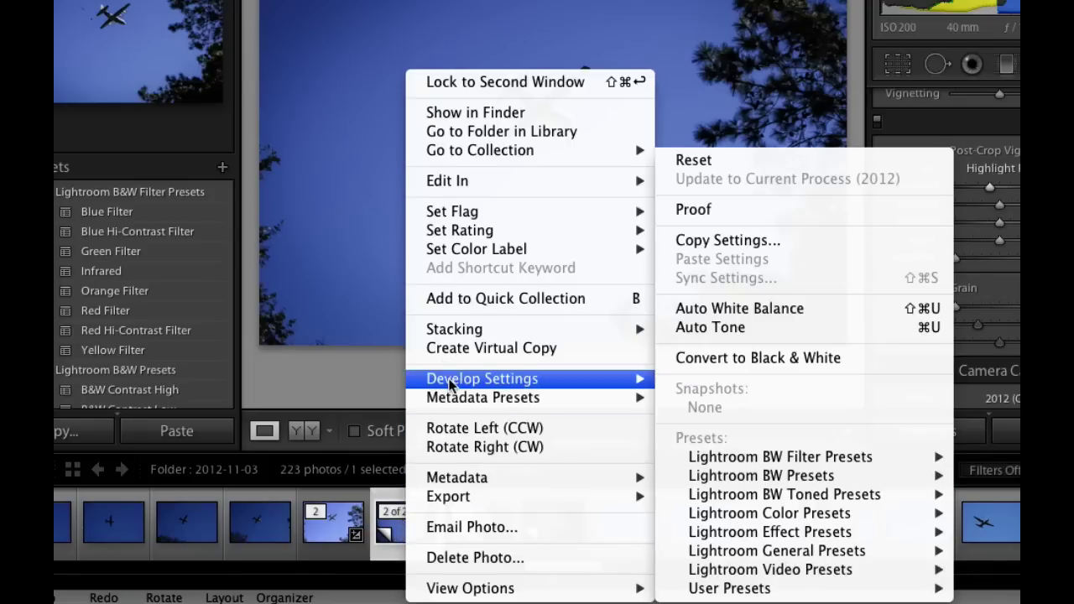
left_click(691, 241)
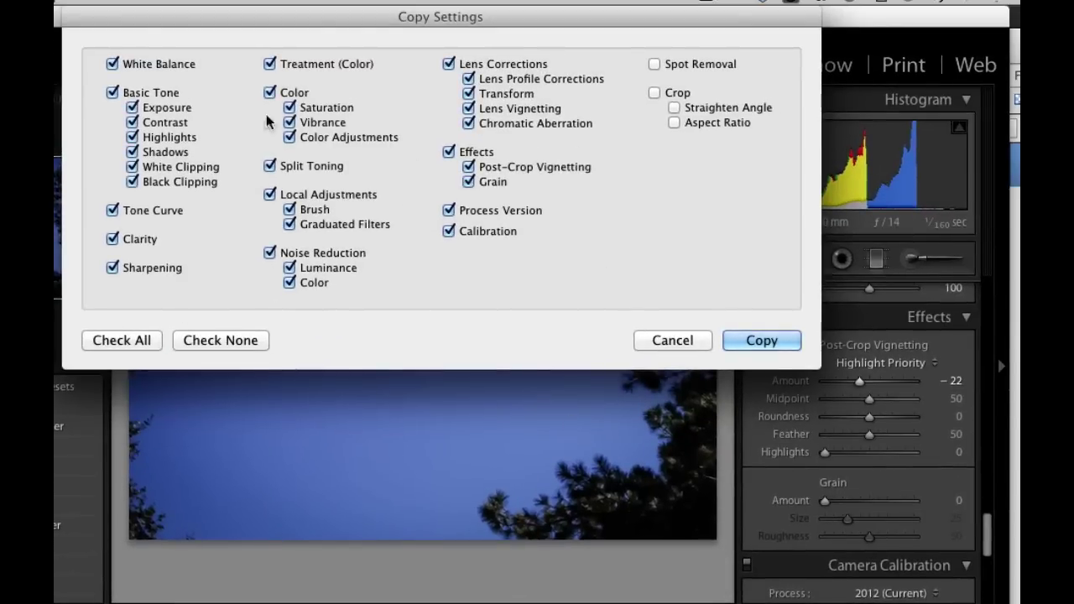
left_click(734, 339)
- Paste the copied develop settings onto the virtual copy of DSC_0116.JPG
left_click(415, 537)
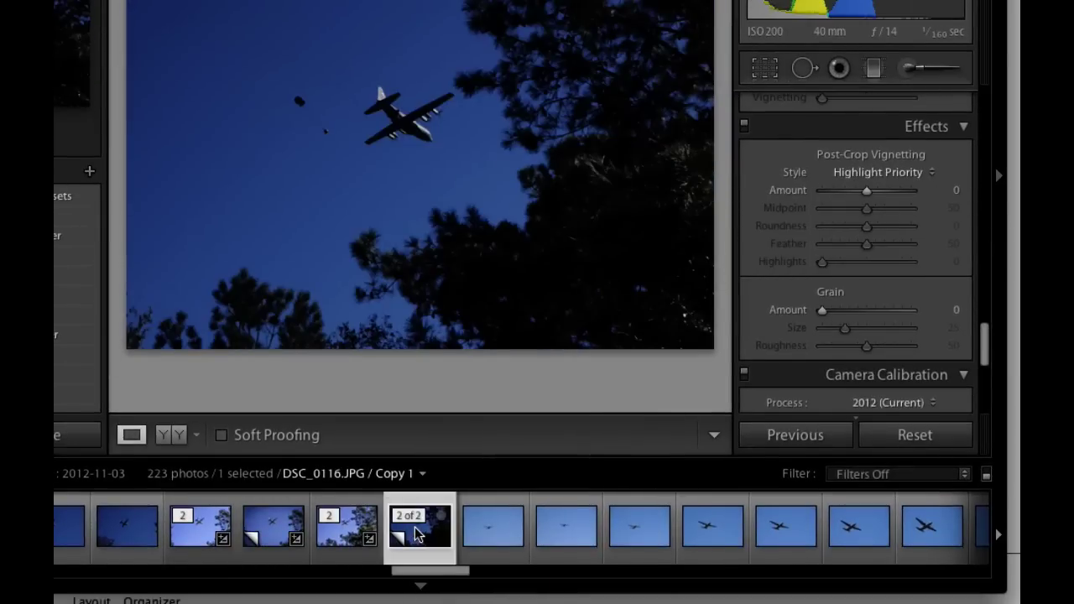
right_click(417, 535)
mouse_move(564, 383)
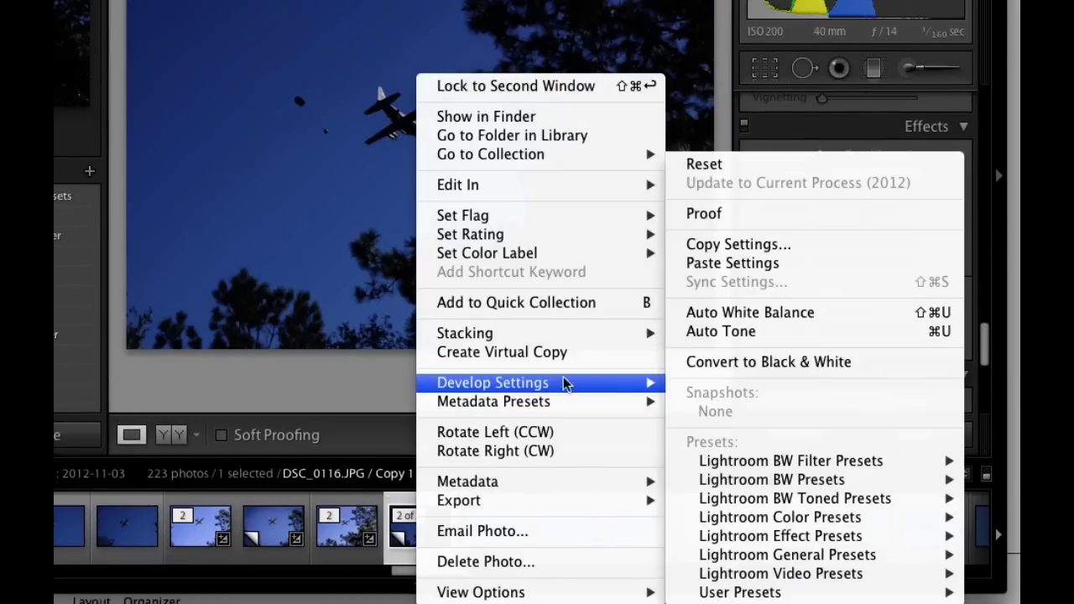
left_click(779, 264)
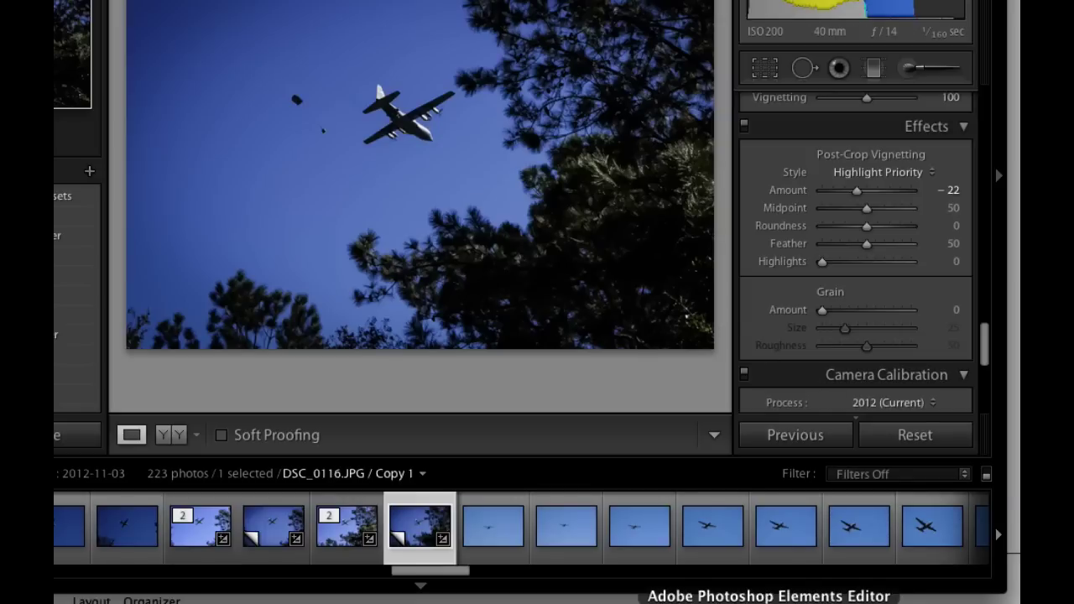
- Switch to Photoshop Elements, examine the available Actions, and close their floating window
left_click(769, 601)
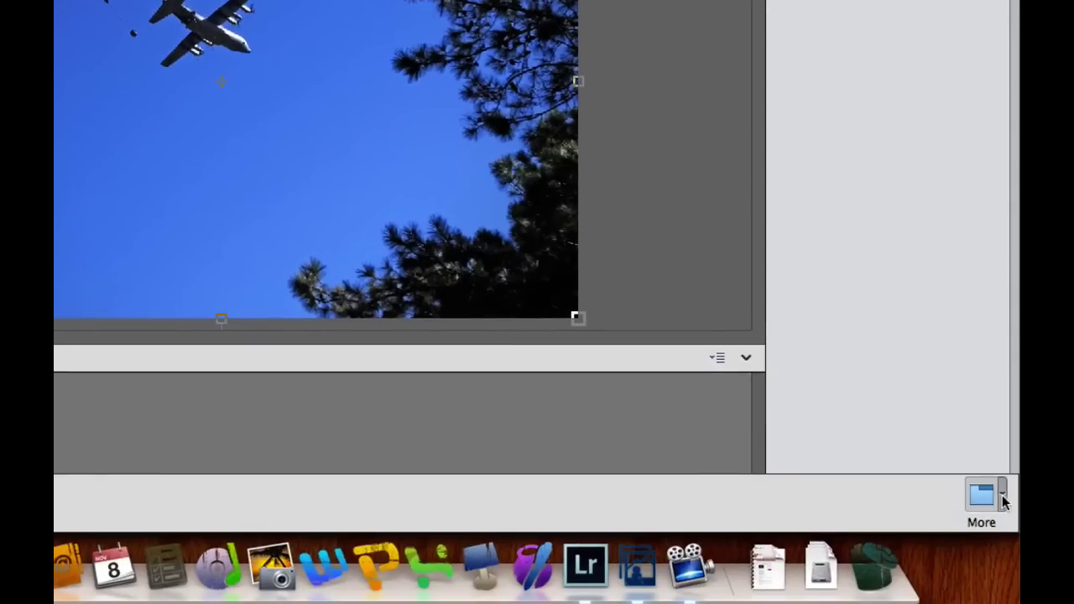
left_click(1004, 495)
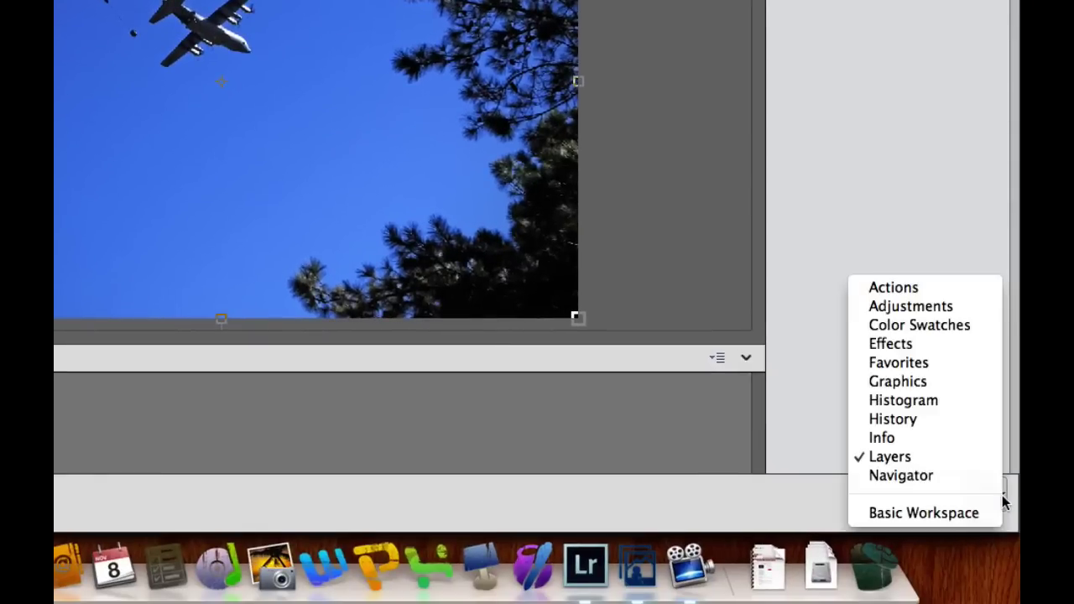
left_click(894, 287)
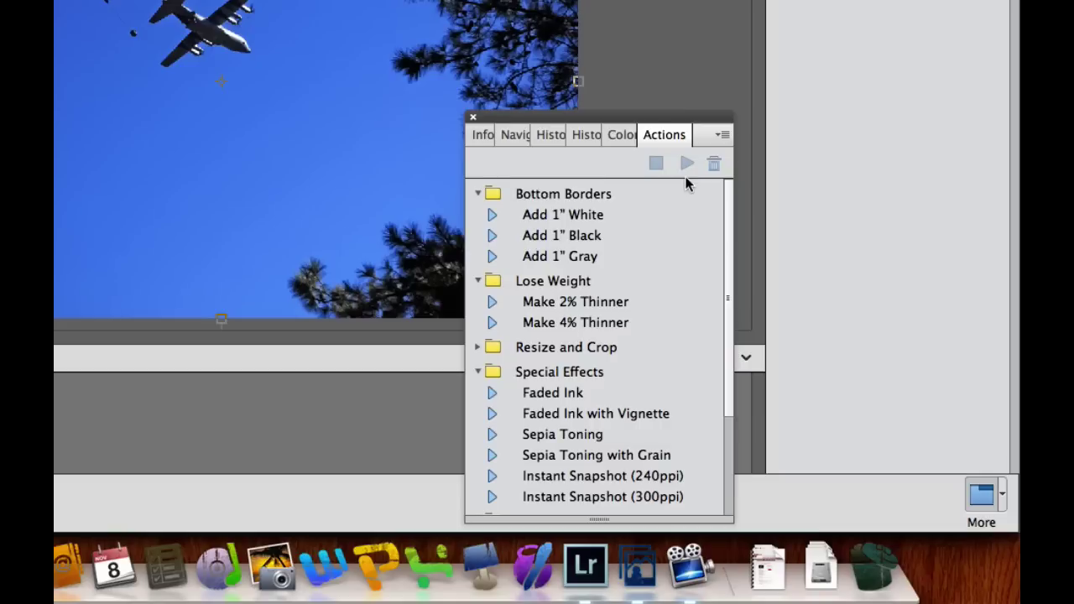
left_click(470, 118)
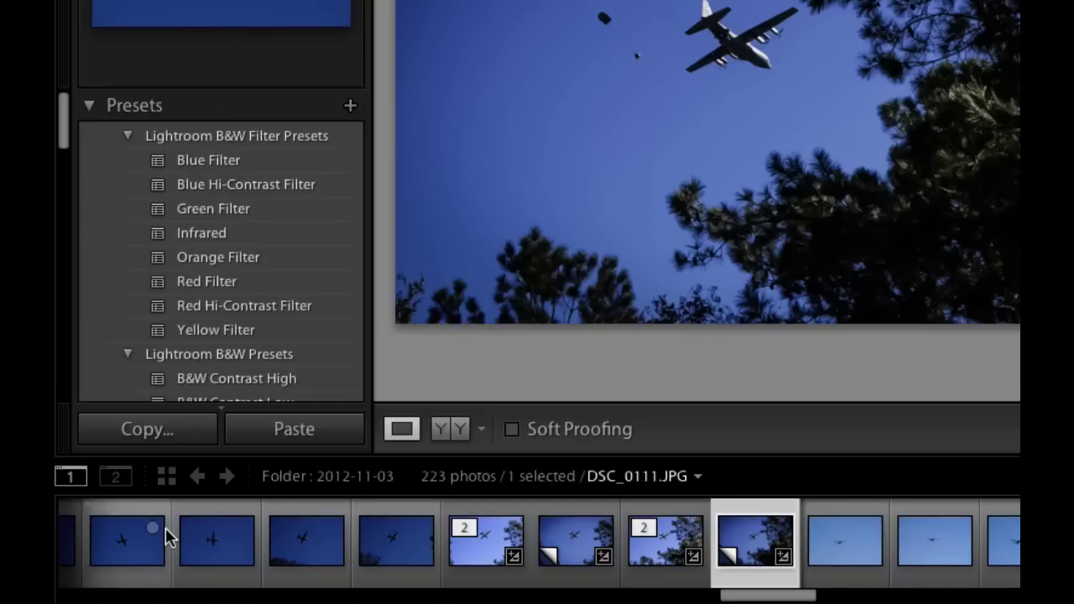
- In Lightroom, select the four photos DSC_0111.JPG to DSC_0114.JPG and examine which settings a new develop preset can include
left_click(130, 553)
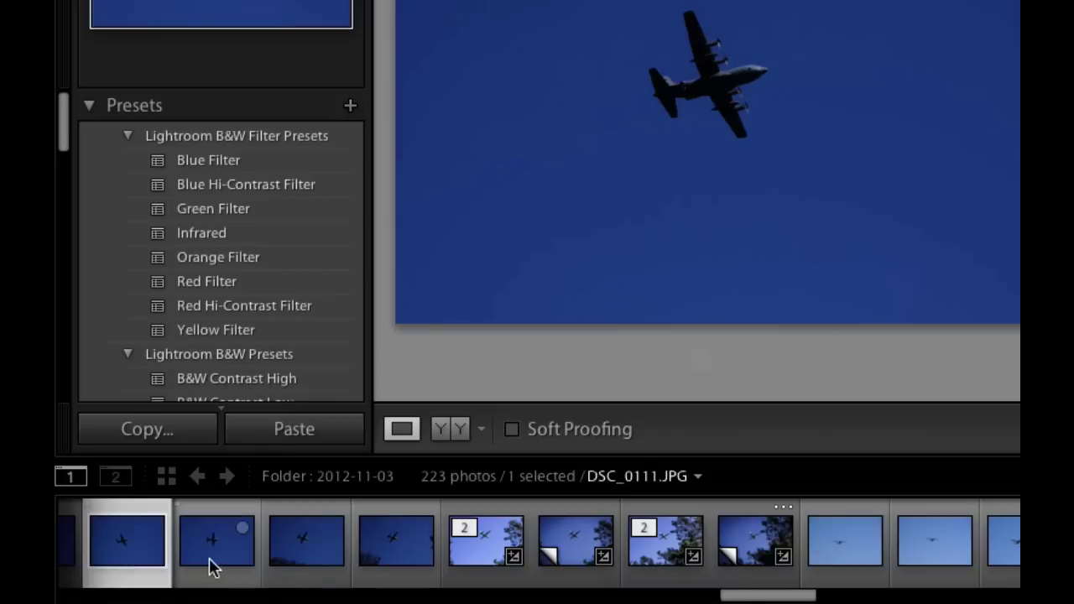
left_click(211, 565, "shift")
left_click(300, 557, "shift")
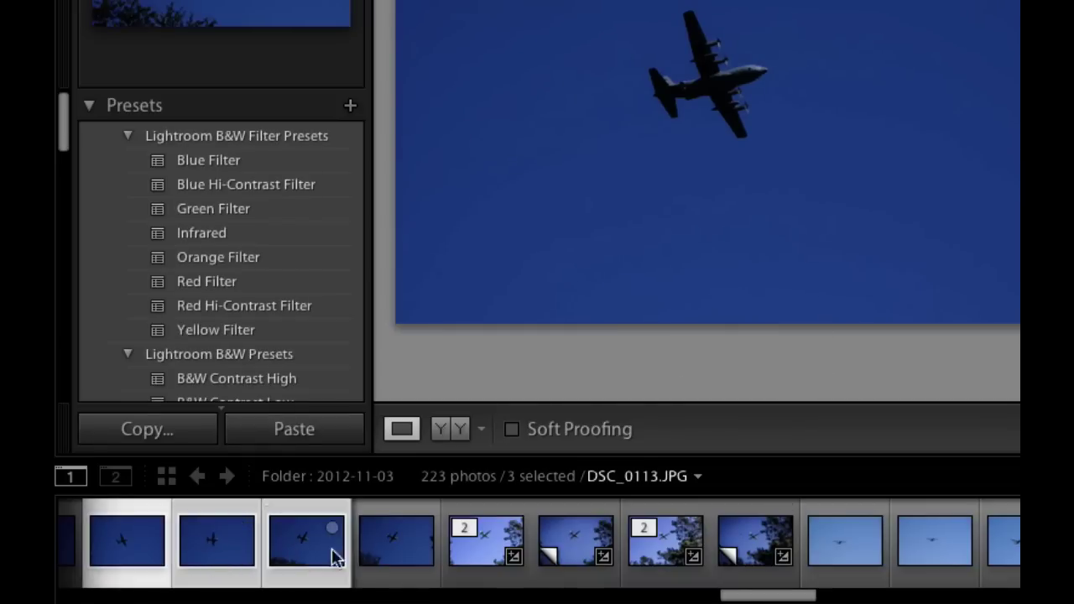
left_click(399, 558, "shift")
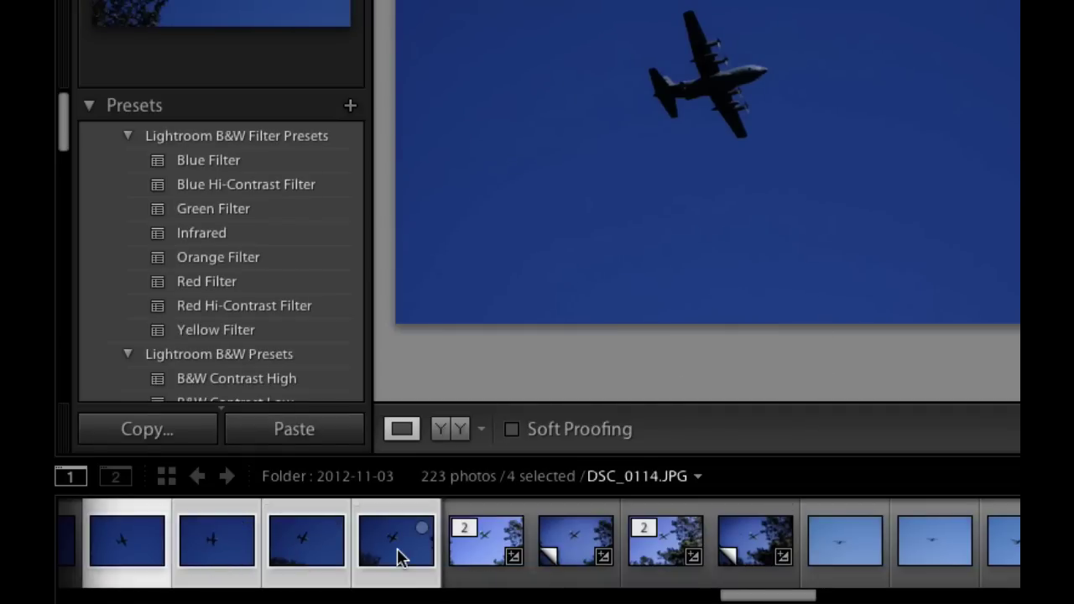
right_click(399, 557)
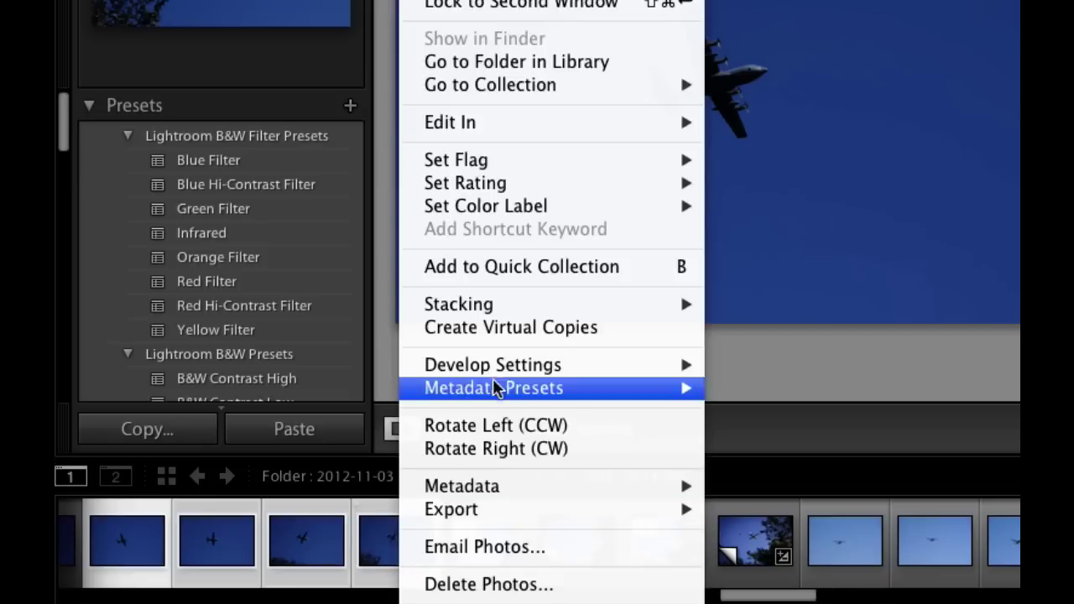
mouse_move(495, 364)
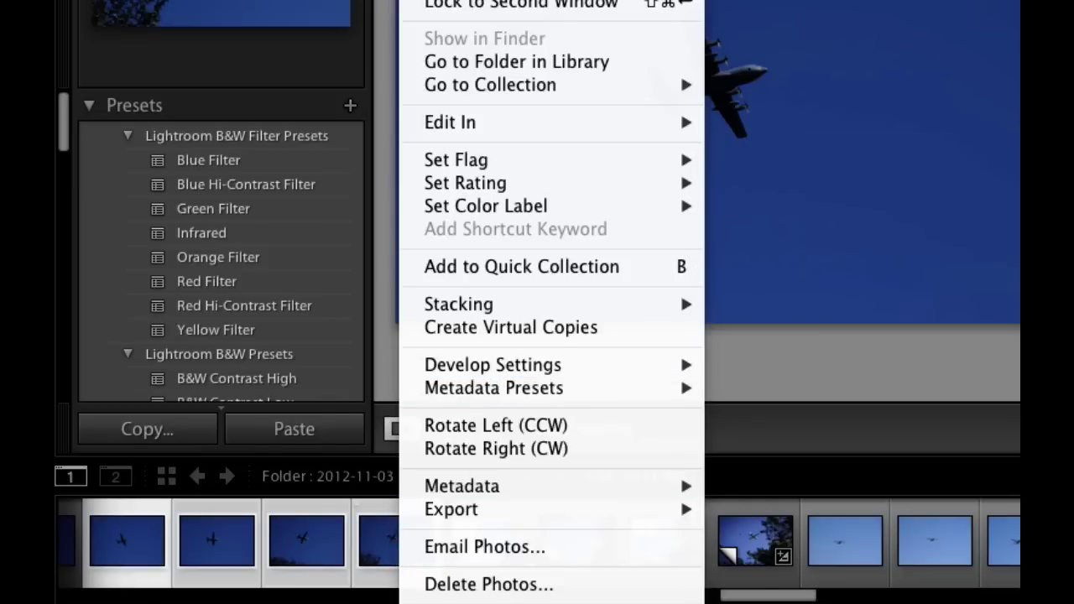
key("Escape")
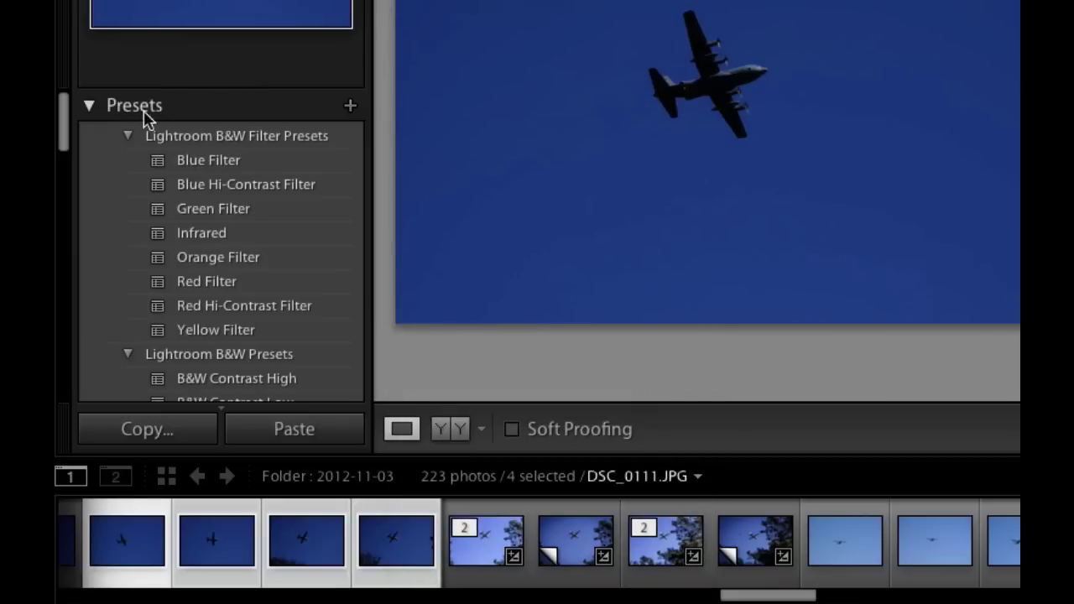
left_click(350, 106)
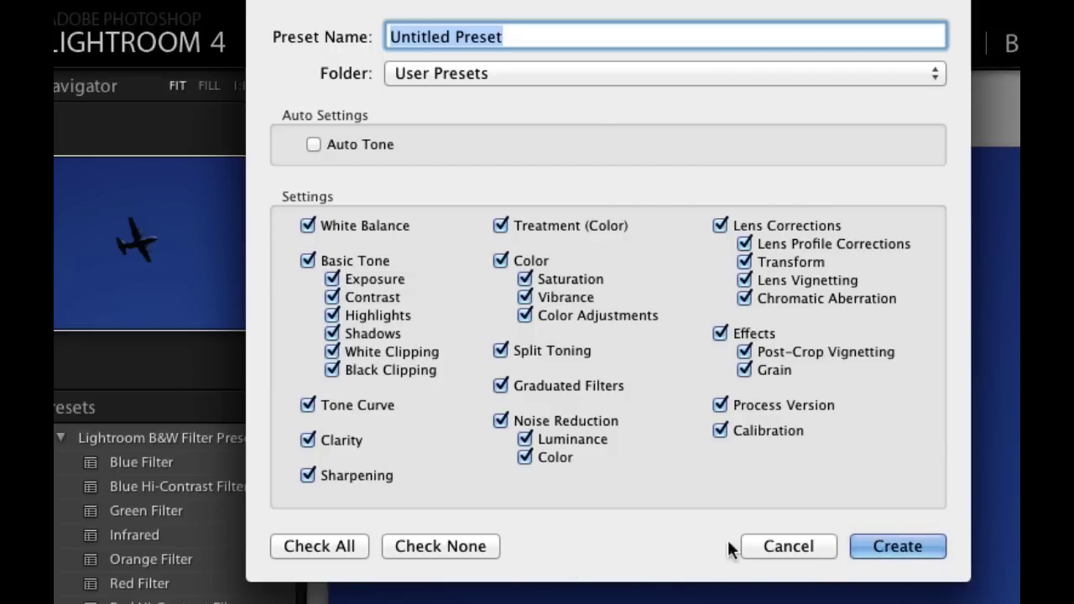
left_click(789, 546)
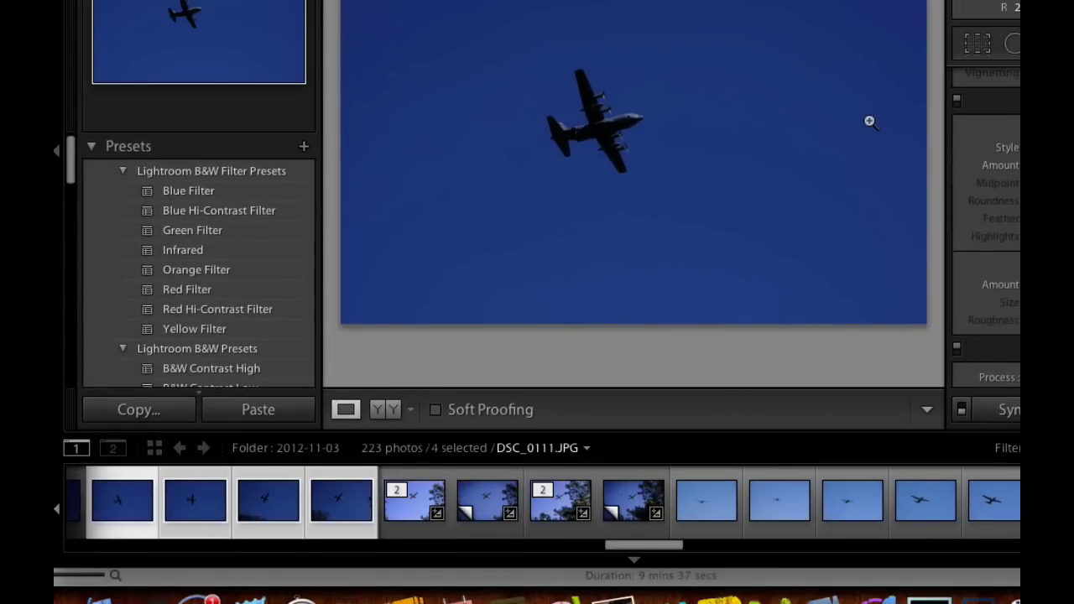
- Open the export settings for the DSC_0115.JPG virtual copy and review its location, naming, file format, sizing and output sharpening options
left_click(487, 507)
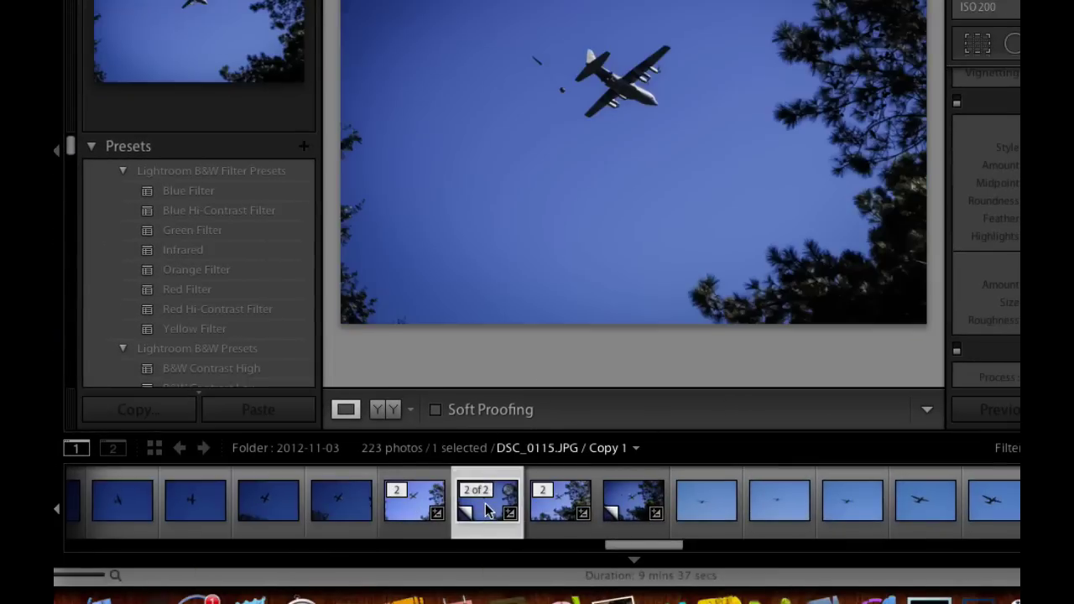
right_click(487, 509)
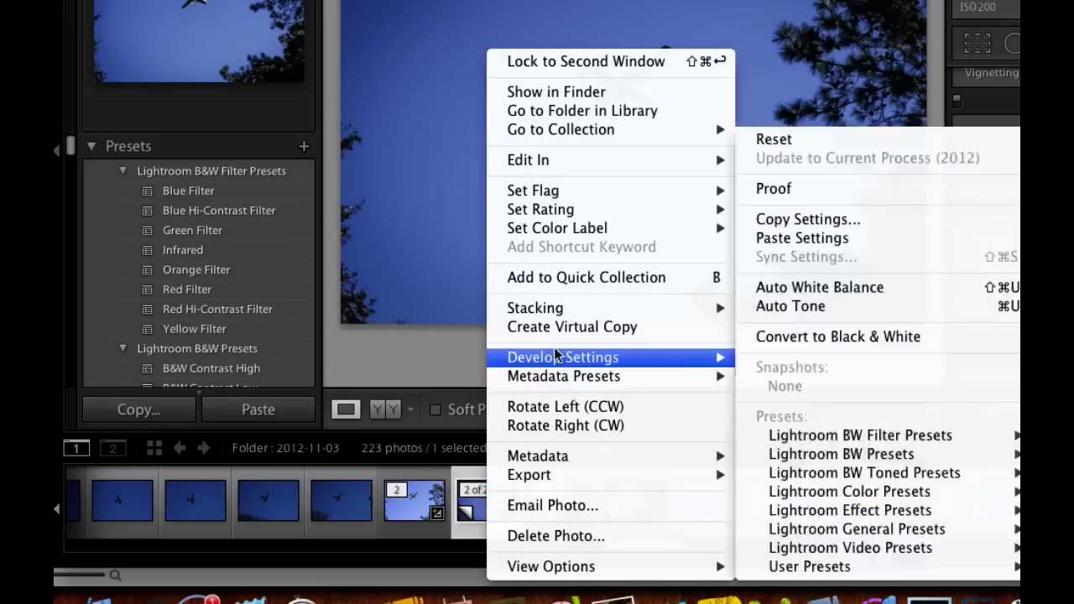
mouse_move(552, 478)
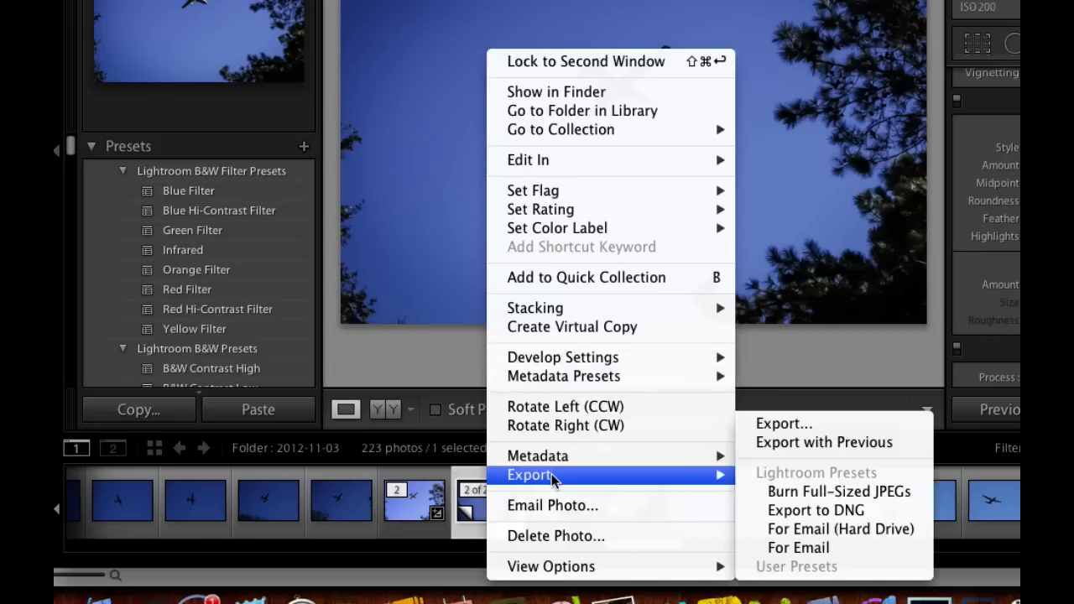
left_click(779, 424)
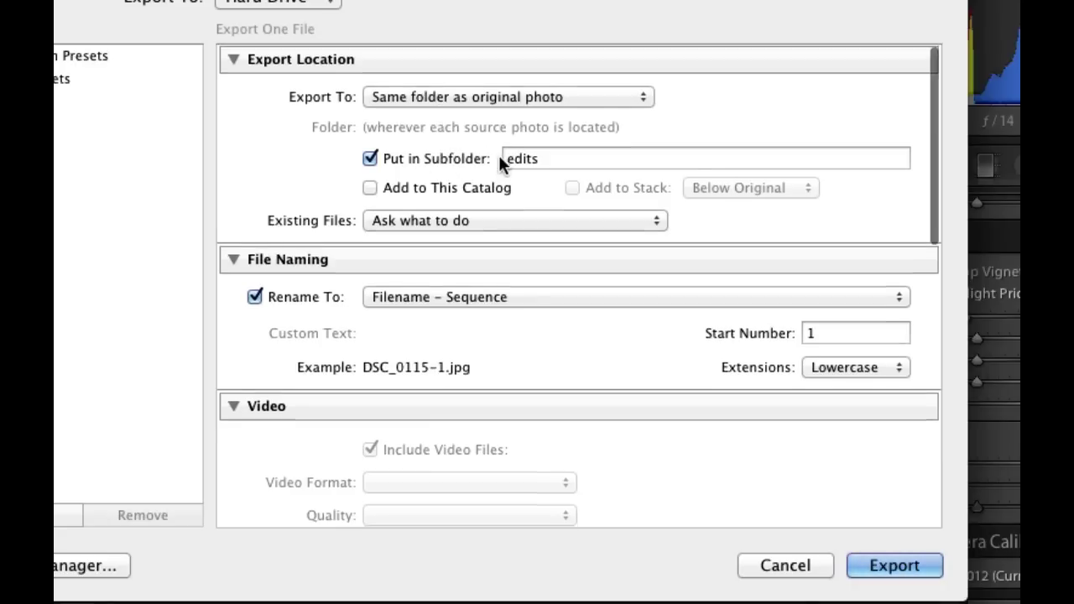
scroll(499, 156, "down", 5)
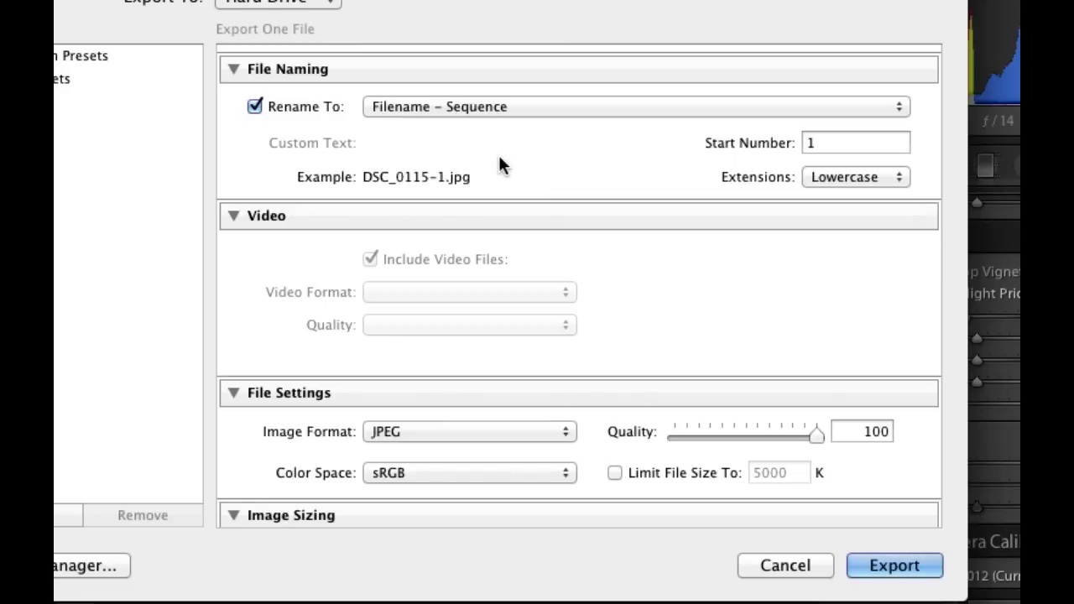
scroll(499, 158, "down", 6)
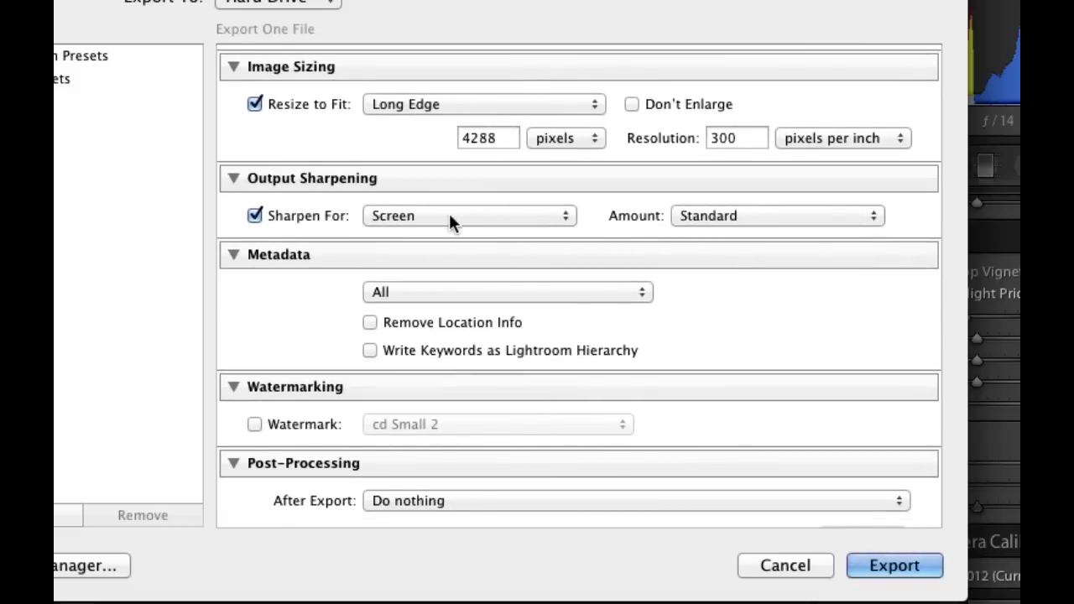
left_click(413, 216)
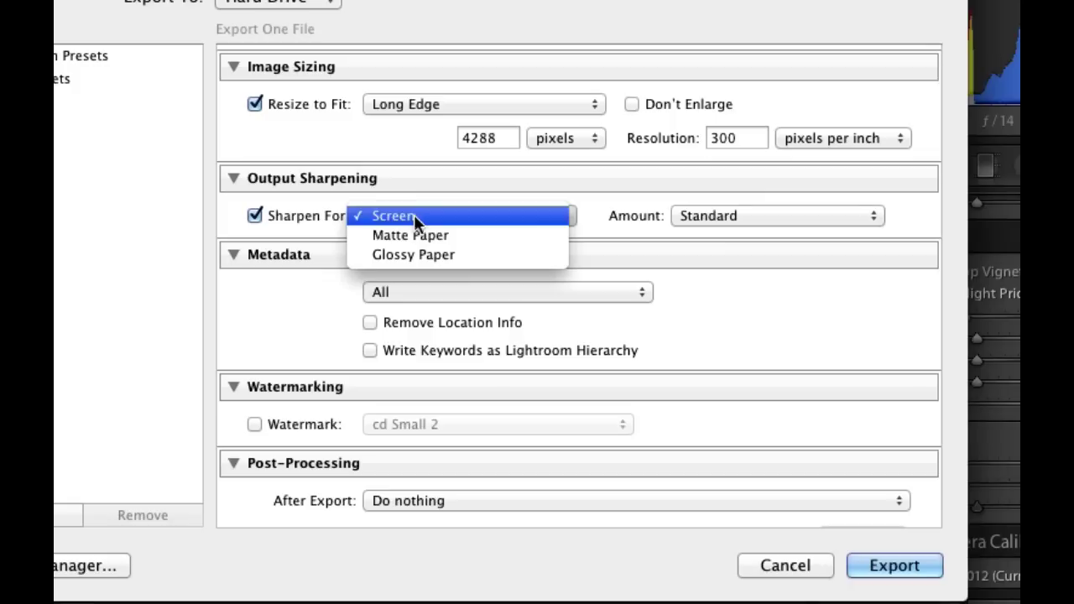
left_click(416, 178)
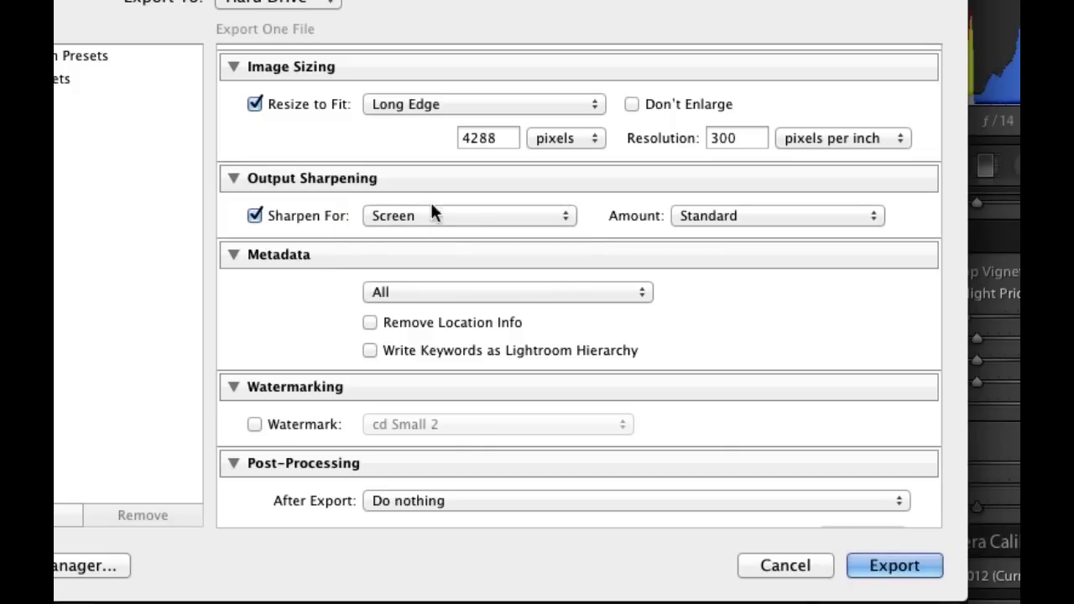
- Enable the cd Small 2 watermark for the export and examine its text options in the watermark editor without changing them
left_click(254, 425)
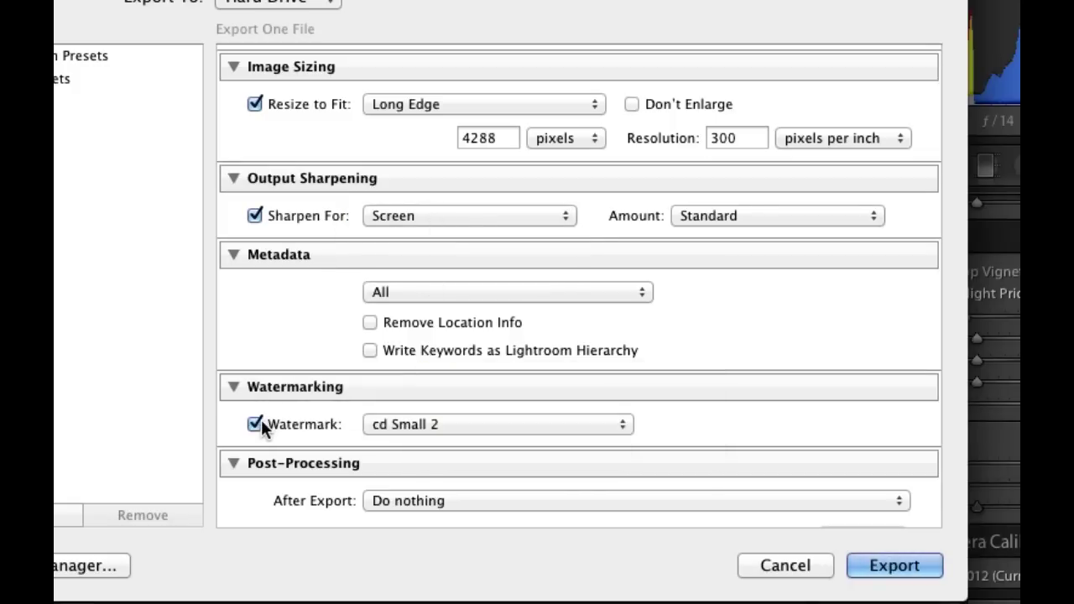
left_click(422, 425)
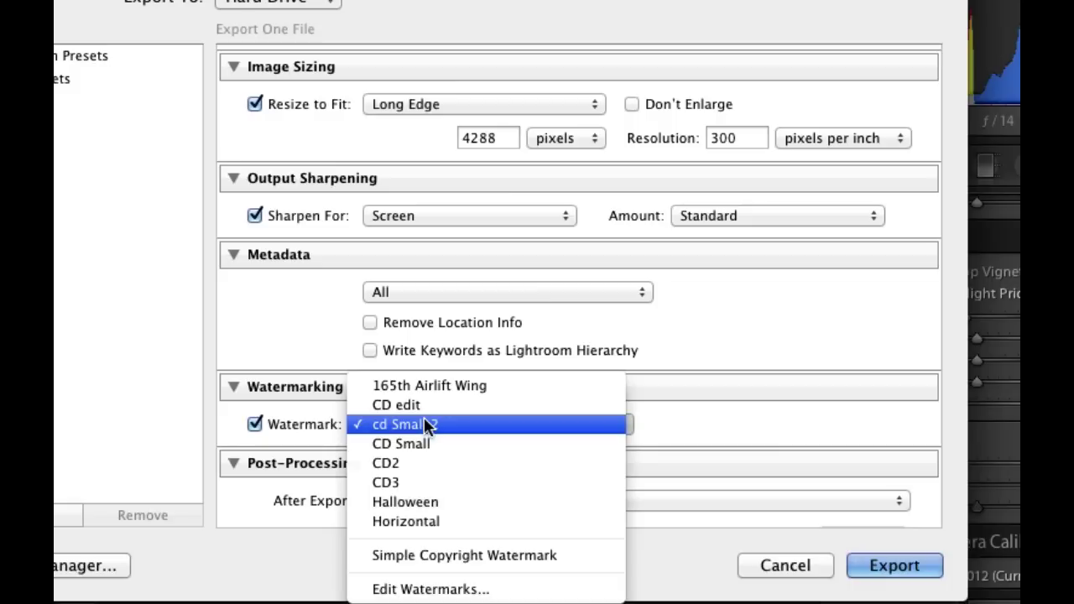
left_click(428, 589)
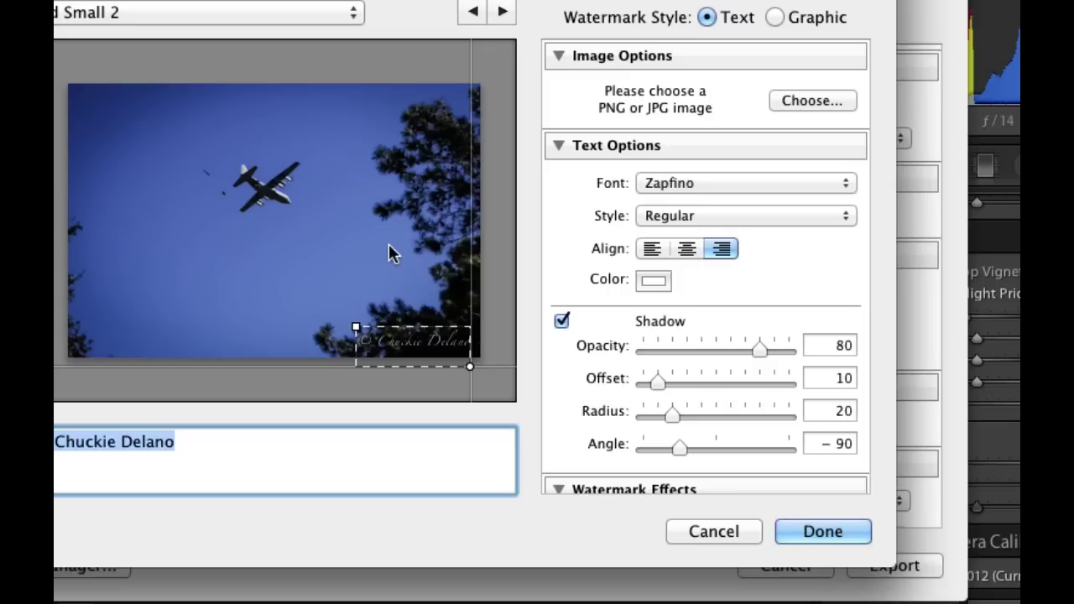
left_click(716, 528)
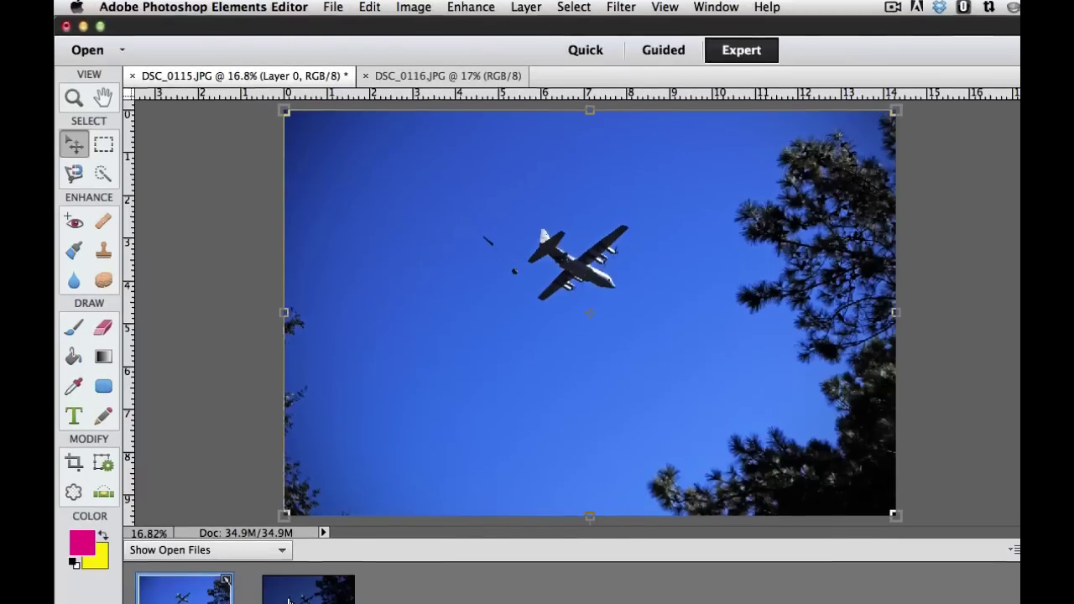
- In Photoshop Elements, review the saving commands for DSC_0115.JPG and open the Process Multiple Files batch options
left_click(333, 8)
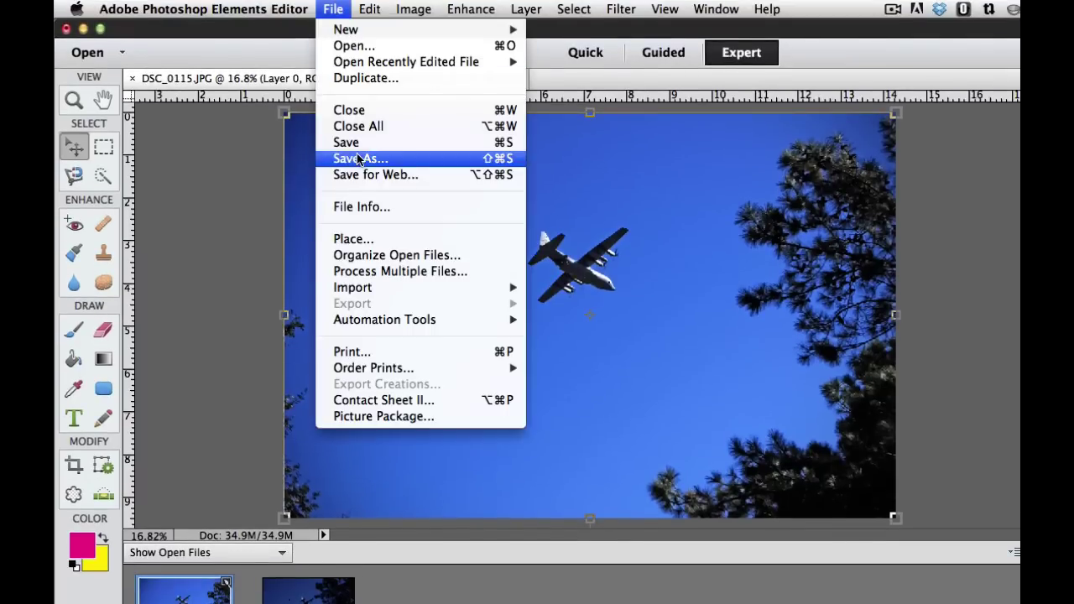
left_click(375, 270)
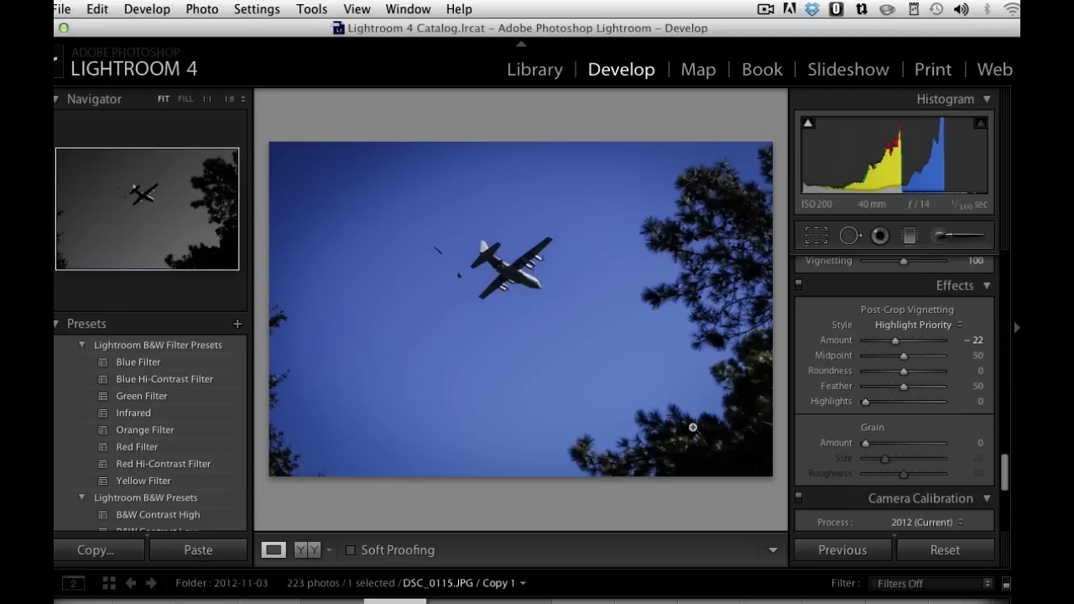
- In Lightroom, review the develop settings of the DSC_0115.JPG virtual copy, from Basic tone and Presence through Detail, Lens Corrections and Effects
scroll(954, 313, "up", 15)
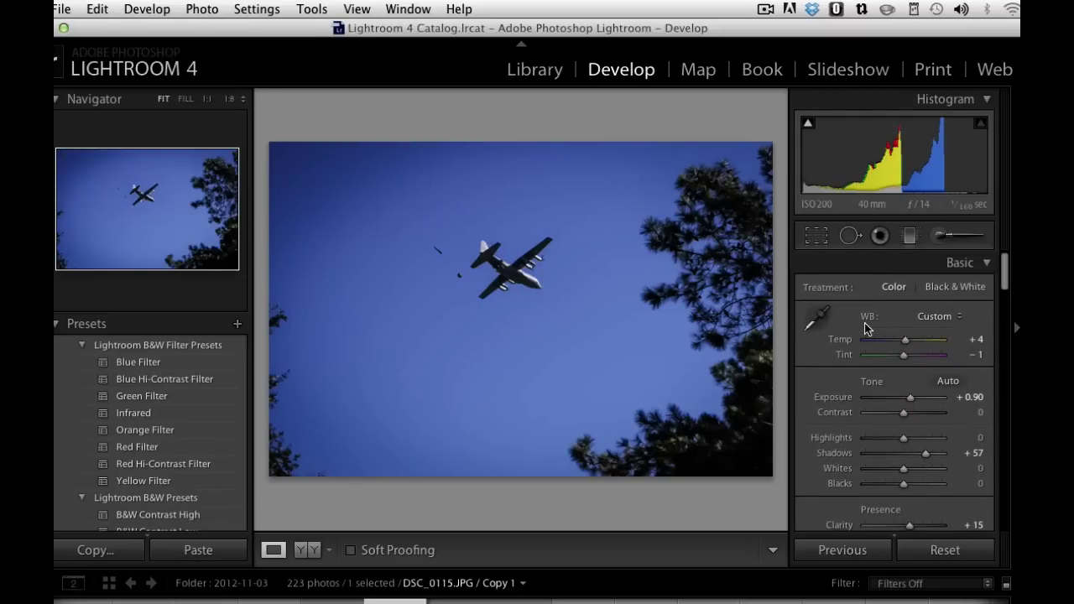
scroll(867, 328, "down", 4)
scroll(867, 328, "down", 2)
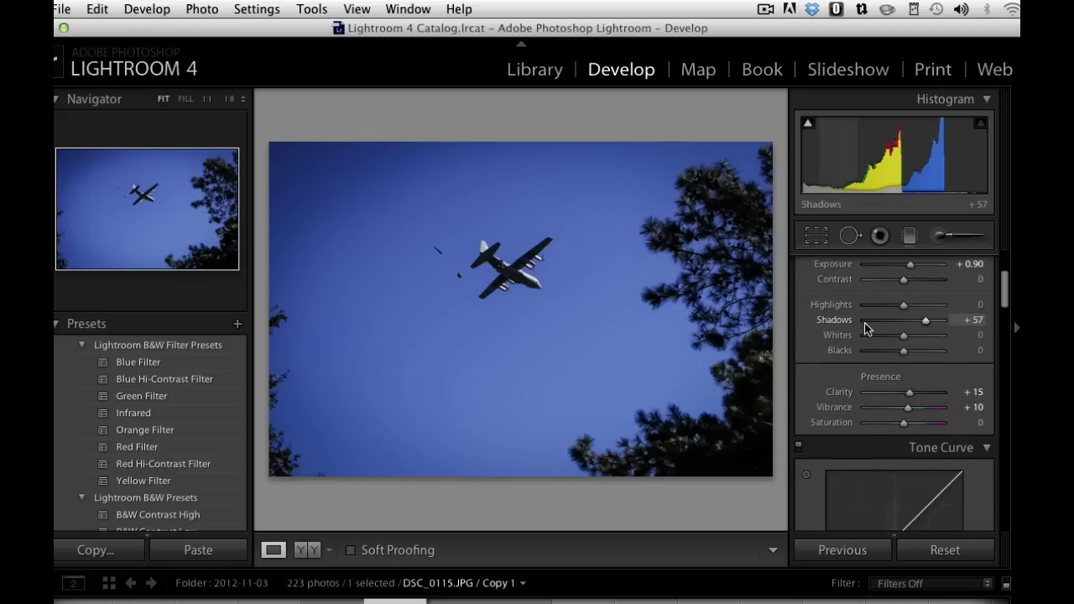
scroll(867, 328, "down", 15)
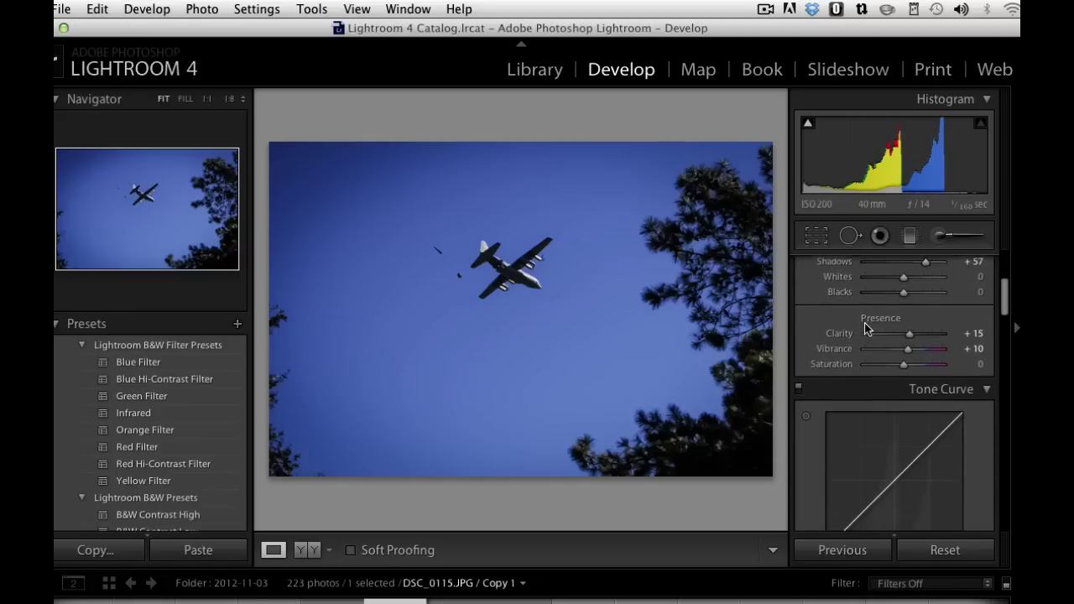
scroll(867, 328, "down", 10)
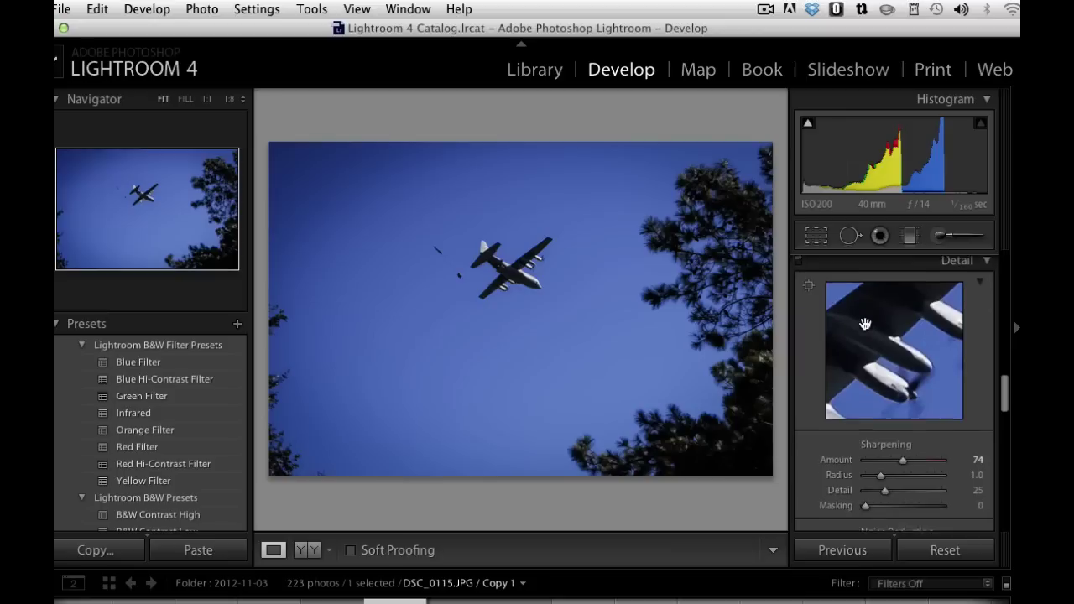
scroll(871, 353, "down", 10)
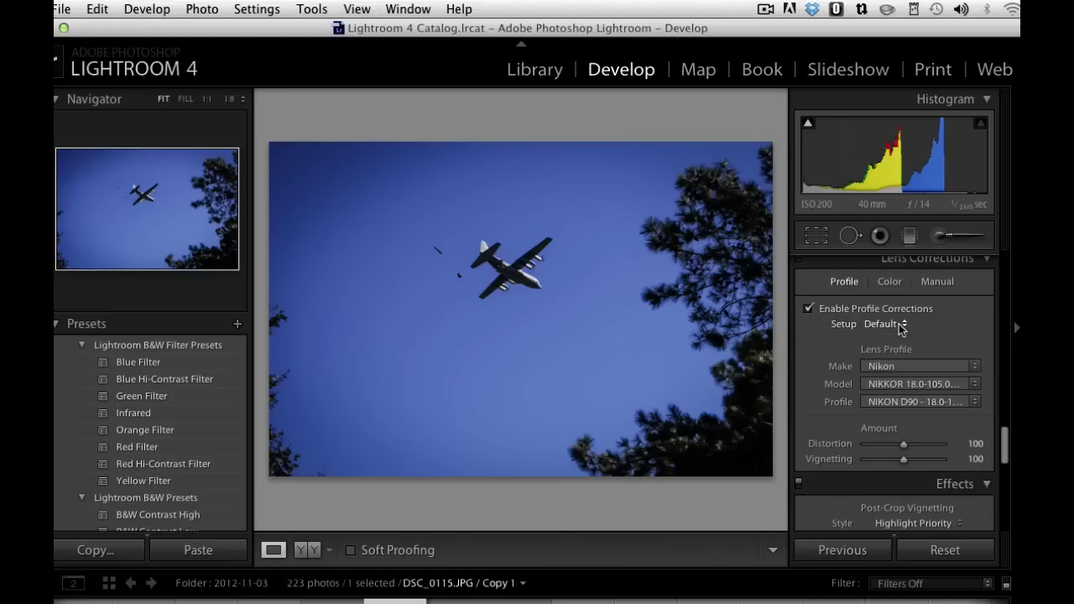
scroll(900, 327, "down", 5)
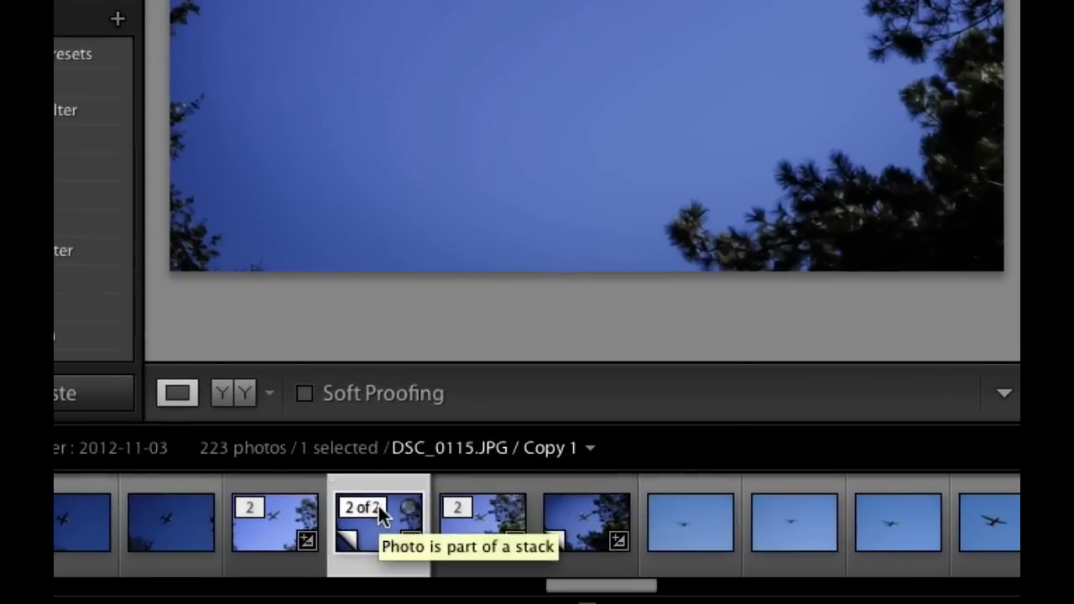
- Examine the export commands and presets available for the DSC_0115.JPG virtual copy in the filmstrip without exporting it
right_click(378, 504)
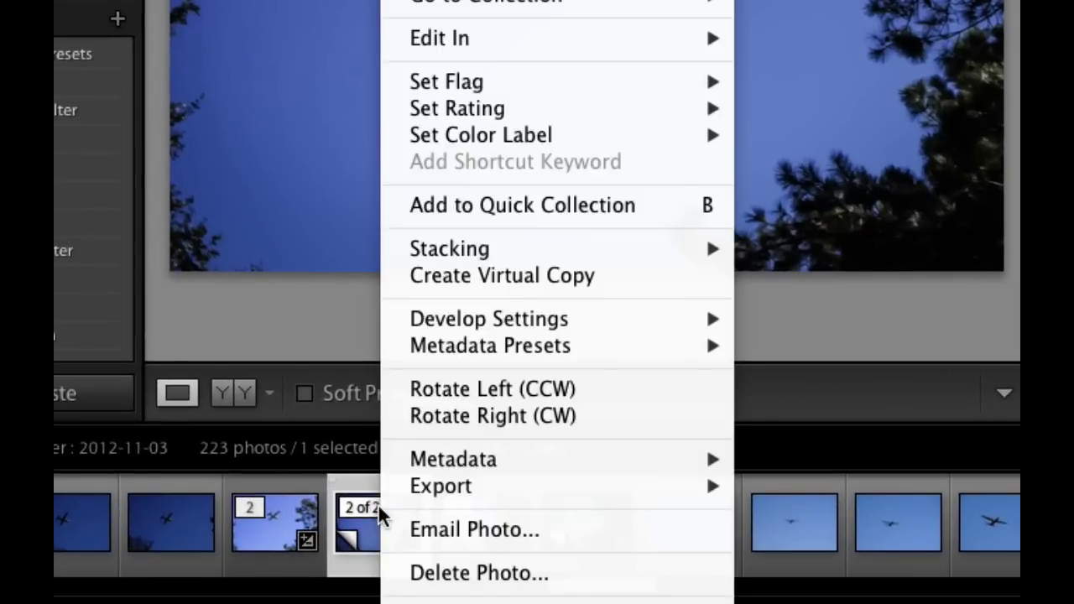
mouse_move(438, 487)
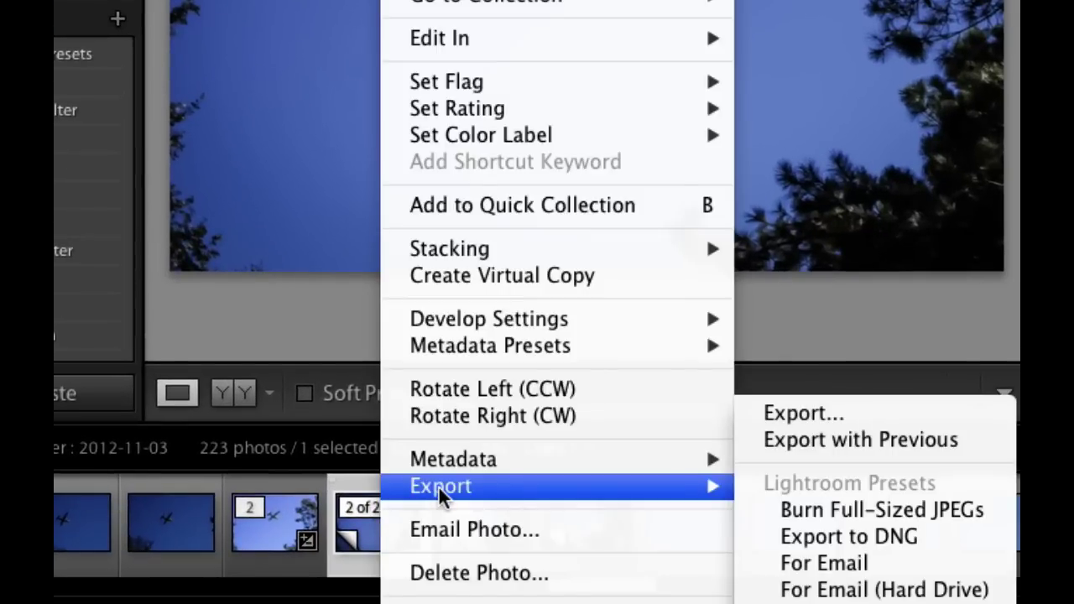
key("Escape")
key("Escape")
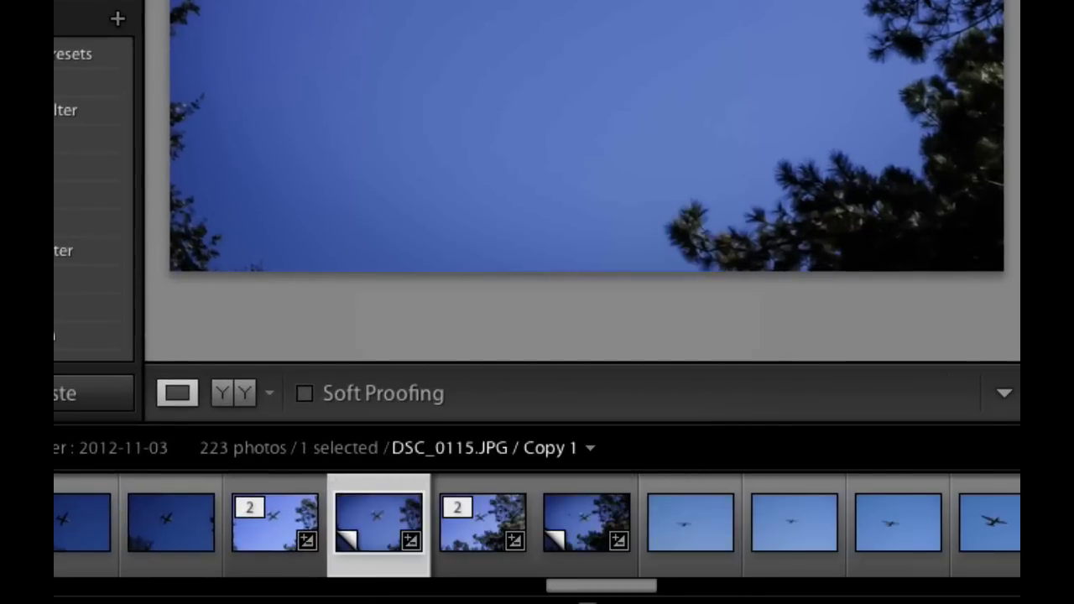